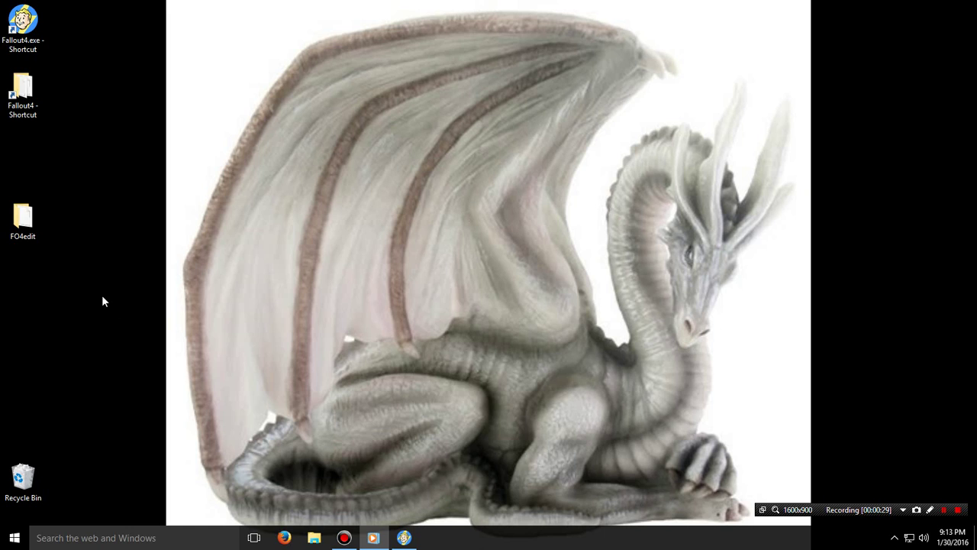
Open the FO4edit folder and extract the FO4Edit 3.1.3 archive into that same folder with 7-Zip
{"action": "double_click", "coordinate": [23, 217]}
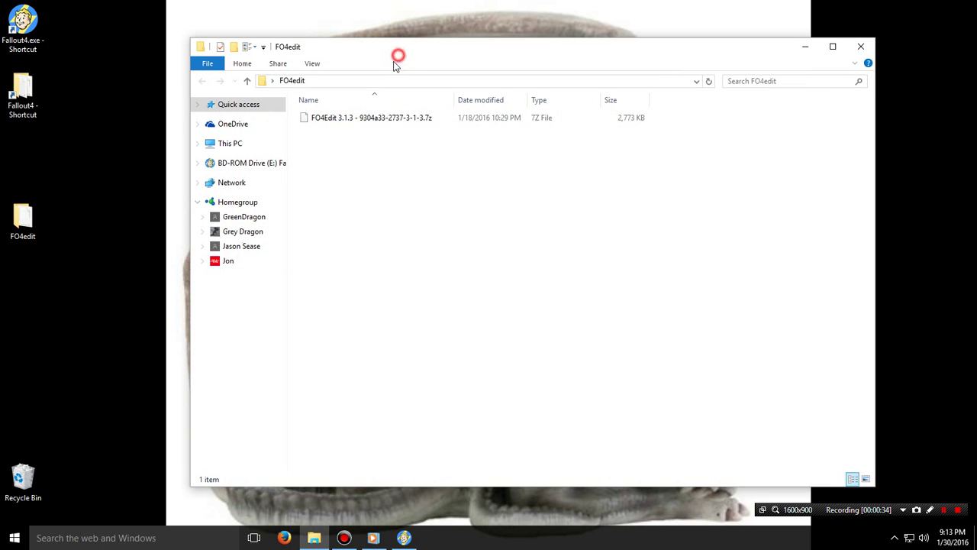
{"action": "left_click_drag", "start_coordinate": [397, 52], "coordinate": [349, 81]}
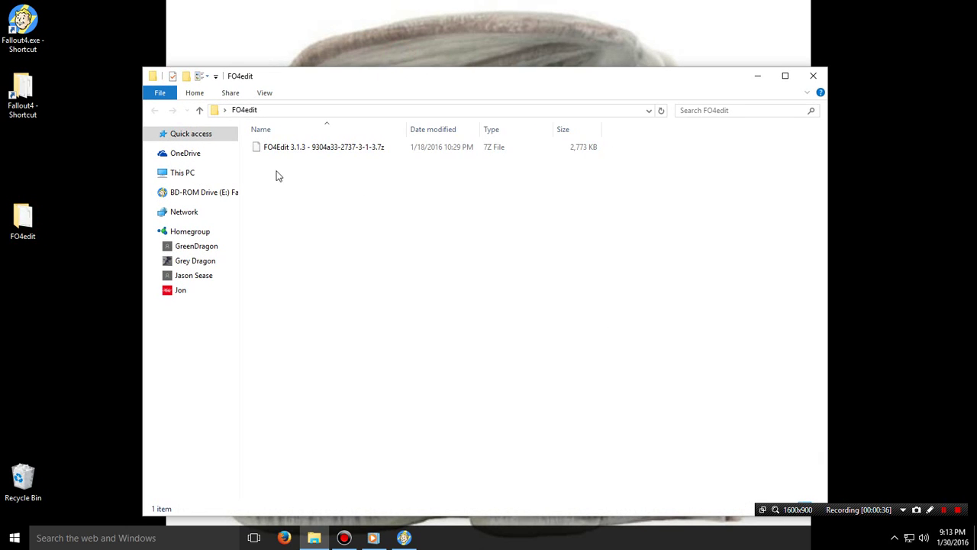
{"action": "right_click", "coordinate": [304, 148]}
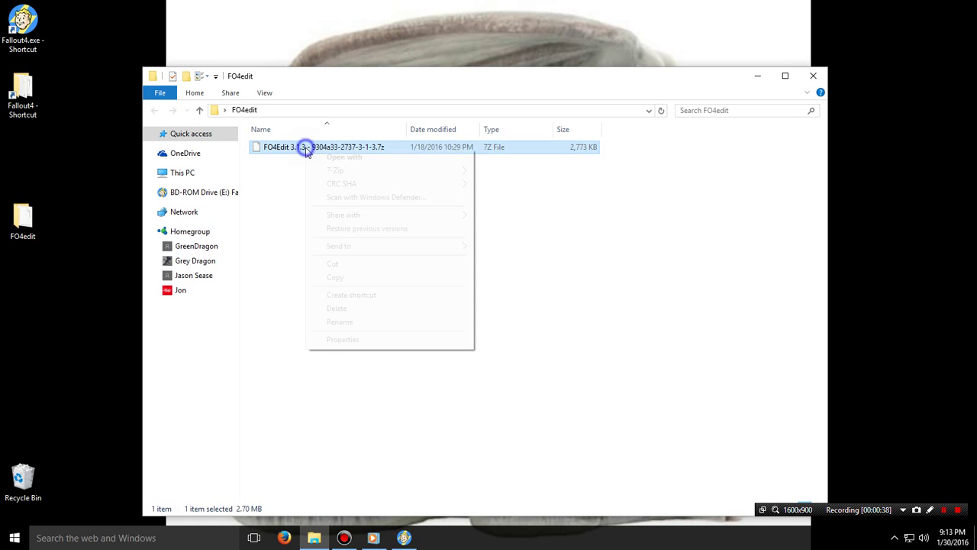
{"action": "mouse_move", "coordinate": [353, 172]}
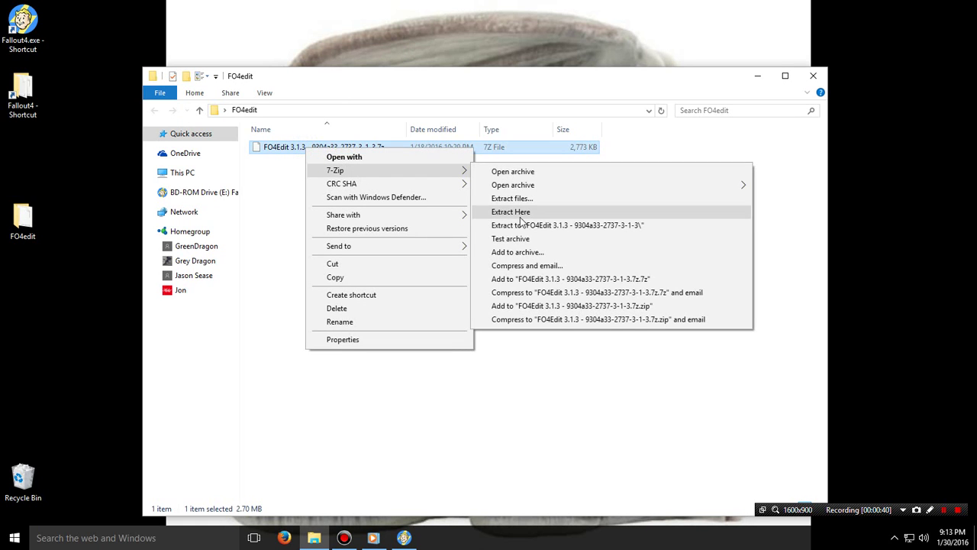
{"action": "left_click", "coordinate": [513, 212]}
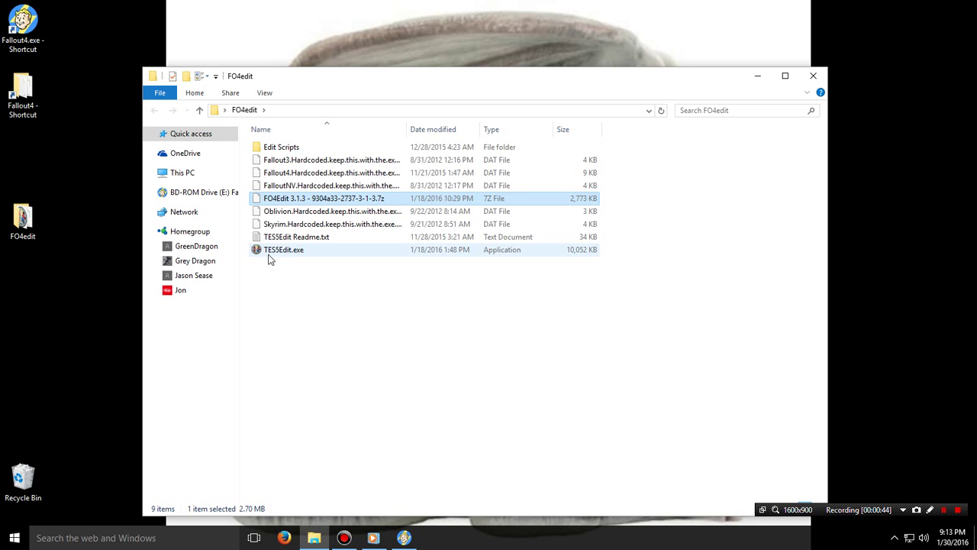
Rename the TES5Edit.exe application file as fo4edit.exe
{"action": "right_click", "coordinate": [274, 252]}
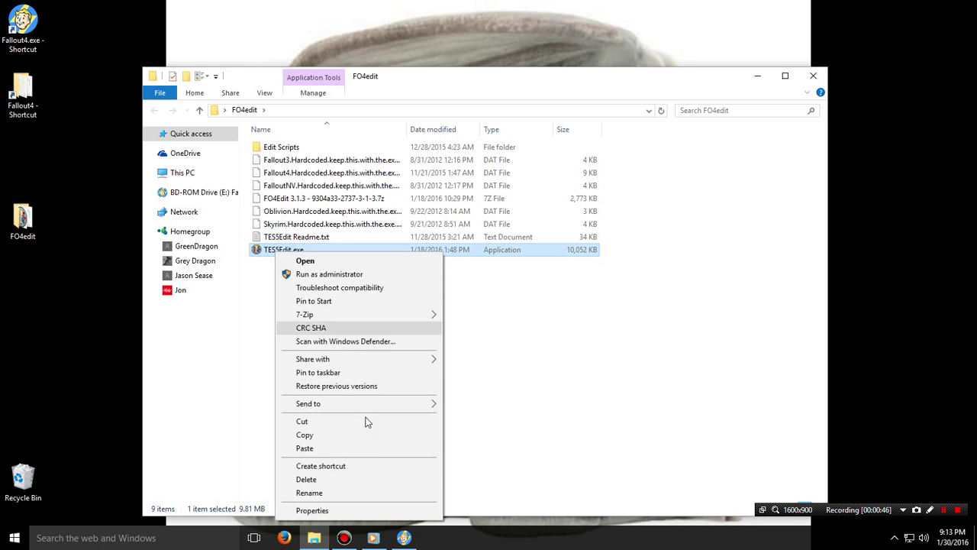
{"action": "left_click", "coordinate": [327, 493]}
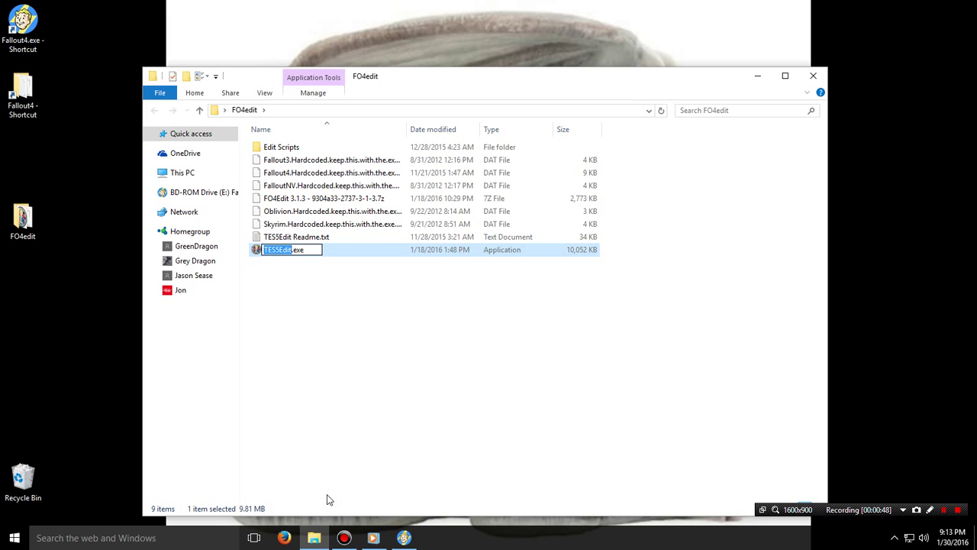
{"action": "type", "text": "fo4edit"}
{"action": "key", "text": "Return"}
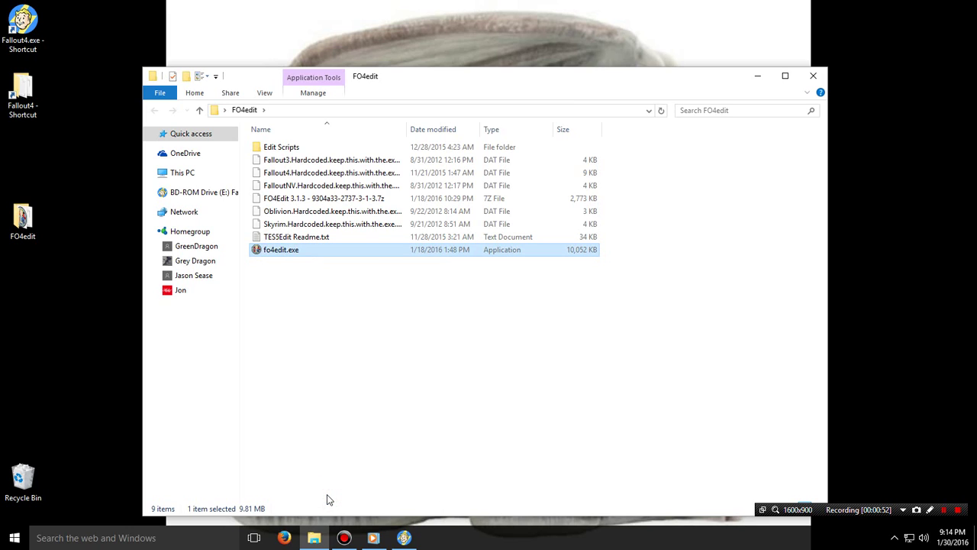
Run fo4edit.exe as administrator and load the Fallout4.esm master file
{"action": "right_click", "coordinate": [275, 251]}
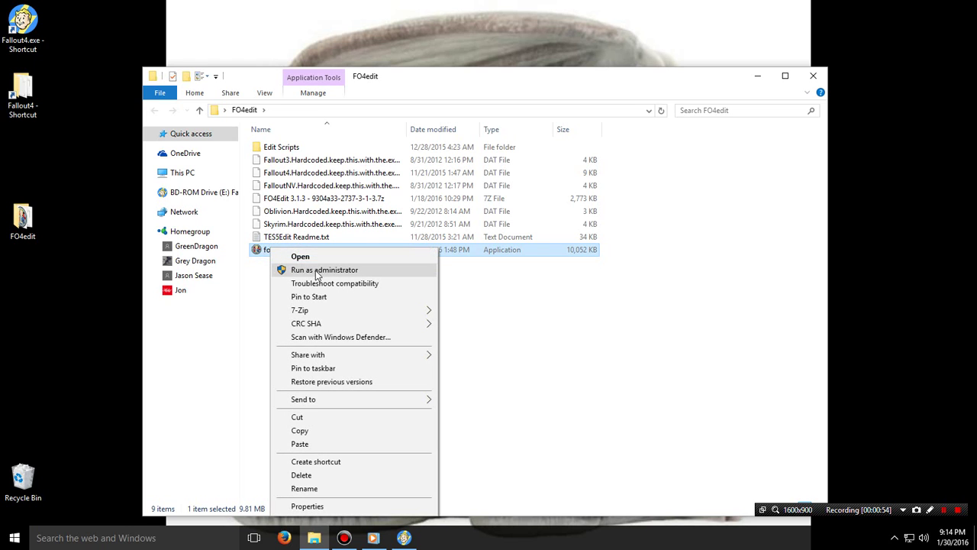
{"action": "left_click", "coordinate": [317, 272]}
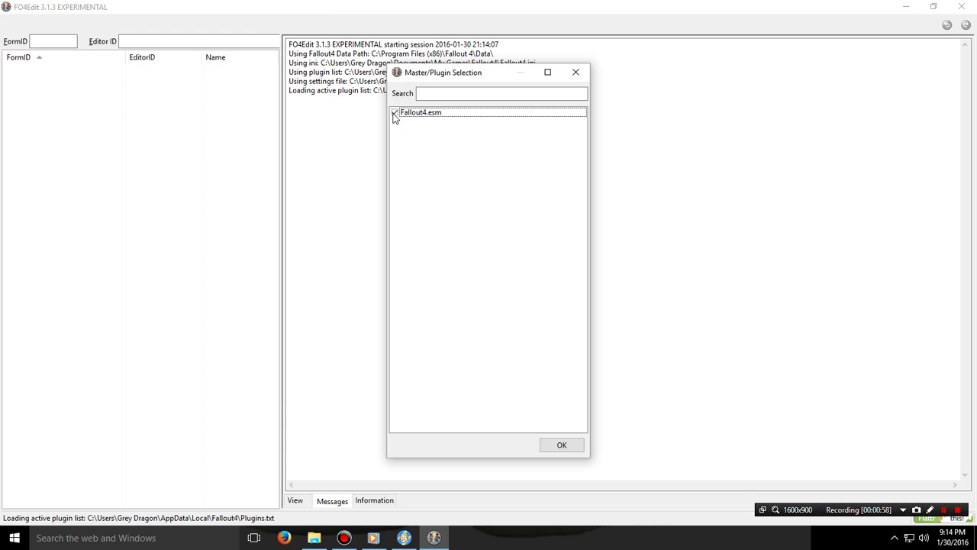
{"action": "left_click", "coordinate": [559, 447]}
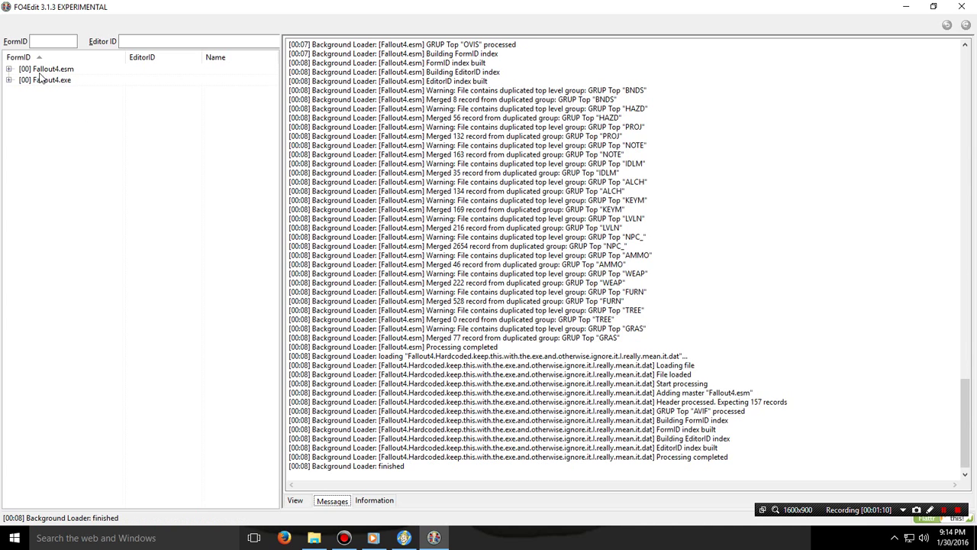
Sort the Fallout4.esm records by Editor ID and display the CW_ClearDAY record in the Image Space group
{"action": "left_click", "coordinate": [8, 70]}
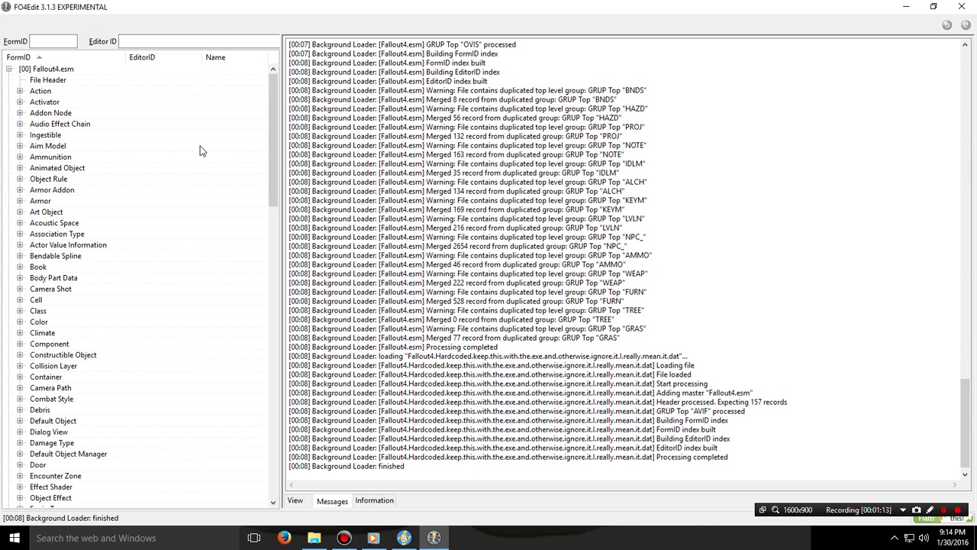
{"action": "left_click", "coordinate": [159, 58]}
{"action": "left_click_drag", "start_coordinate": [275, 152], "coordinate": [245, 299]}
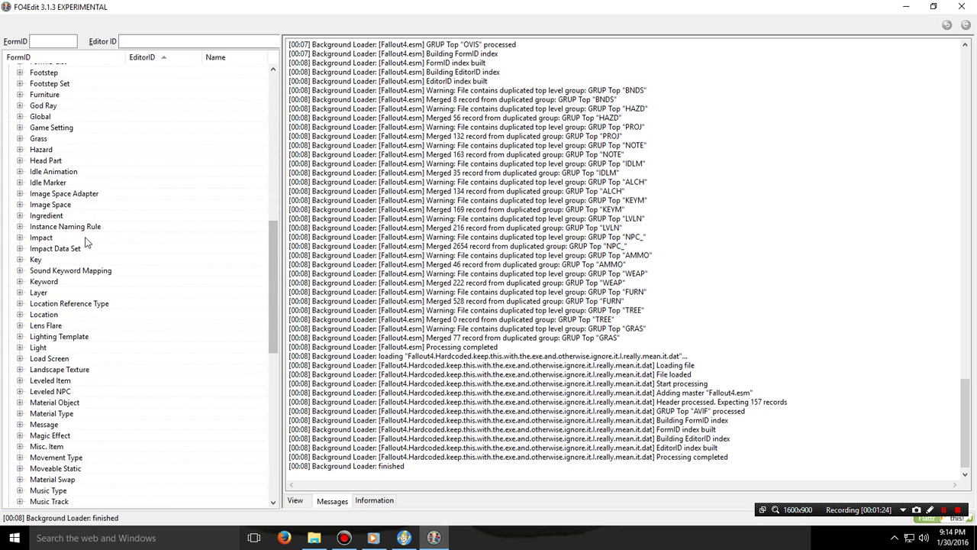
{"action": "left_click", "coordinate": [20, 204]}
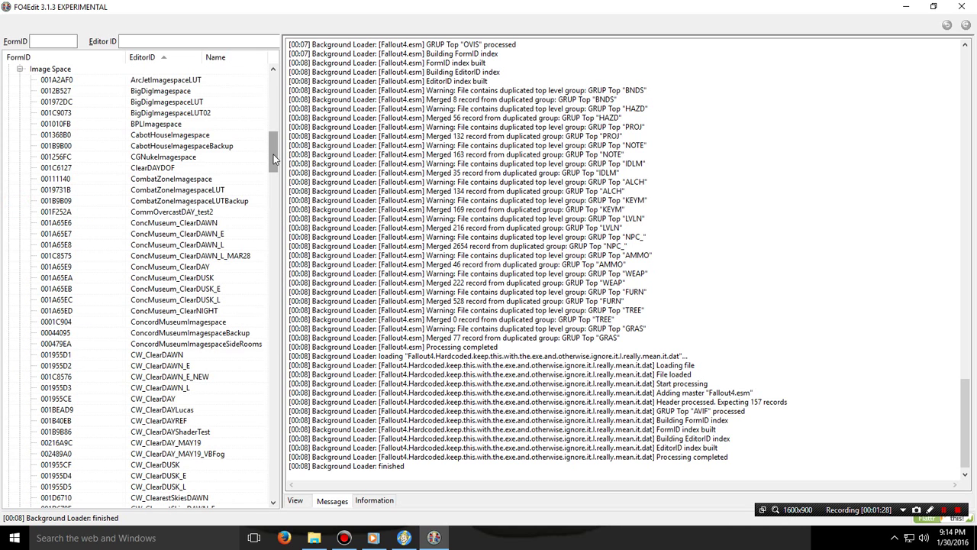
{"action": "left_click_drag", "start_coordinate": [273, 155], "coordinate": [246, 178]}
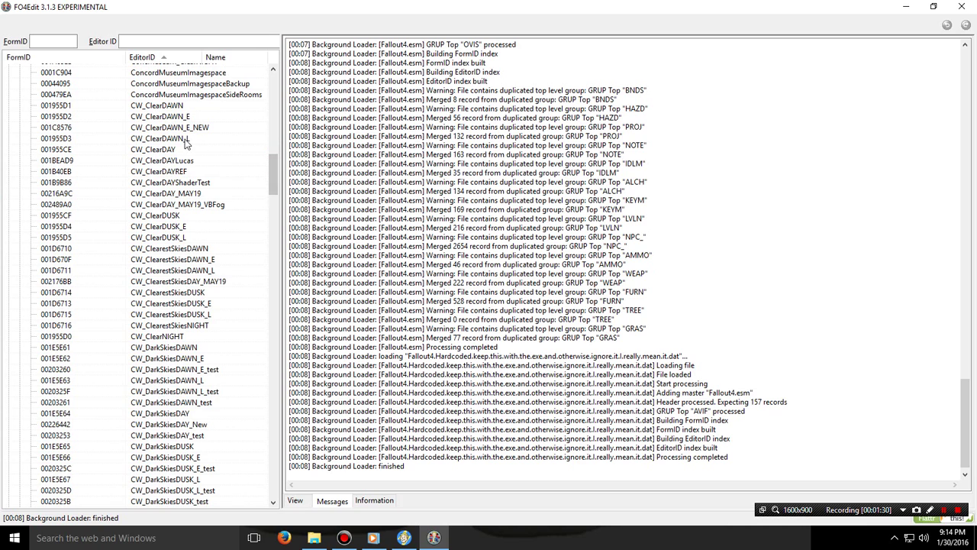
{"action": "left_click", "coordinate": [155, 149]}
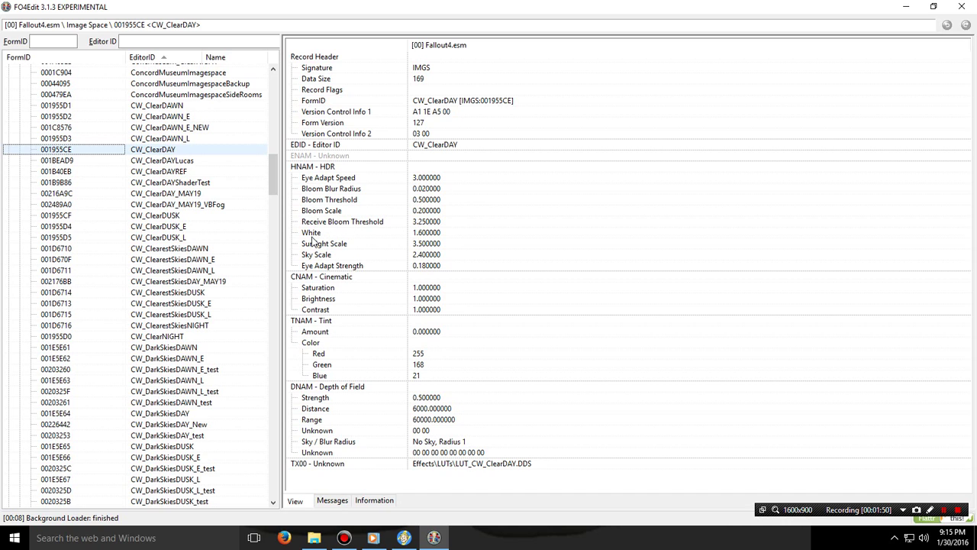
Expand the Worldspace group and display the Commonwealth record to see which climate it uses
{"action": "left_click_drag", "start_coordinate": [273, 178], "coordinate": [269, 504]}
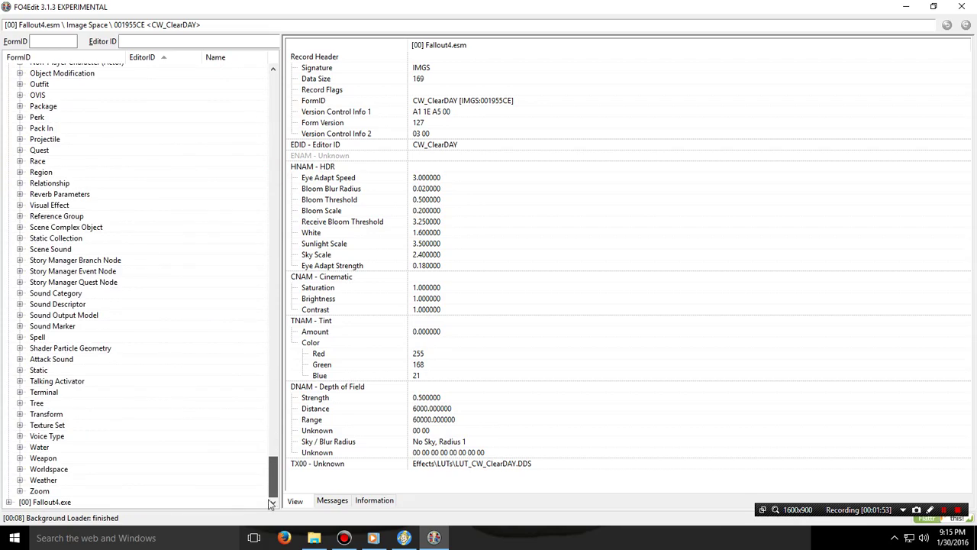
{"action": "left_click", "coordinate": [19, 468]}
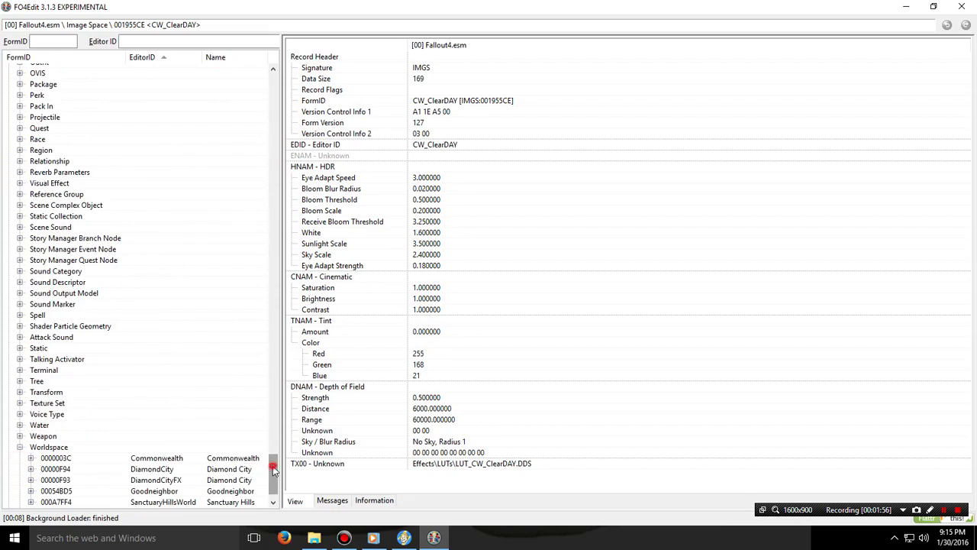
{"action": "scroll", "coordinate": [275, 470], "scroll_direction": "down", "scroll_amount": 1}
{"action": "left_click", "coordinate": [153, 426]}
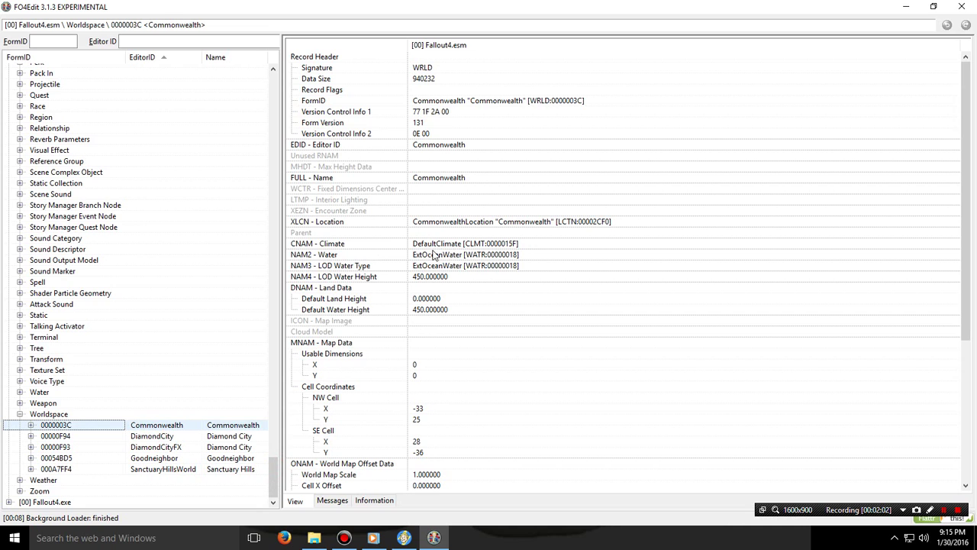
Display the DefaultClimate record in the Climate group and review its weather types, chances and sunrise and sunset timing
{"action": "left_click_drag", "start_coordinate": [276, 476], "coordinate": [274, 111]}
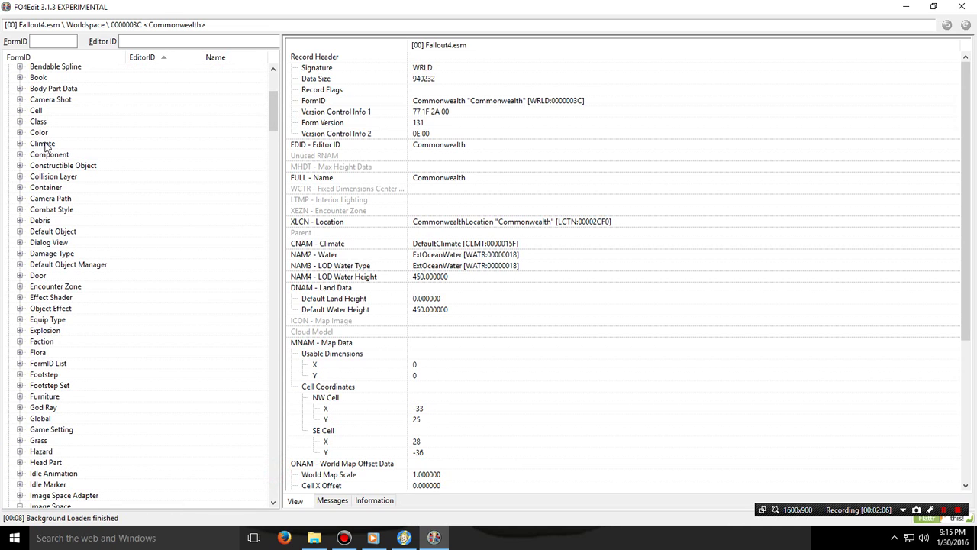
{"action": "left_click", "coordinate": [20, 144]}
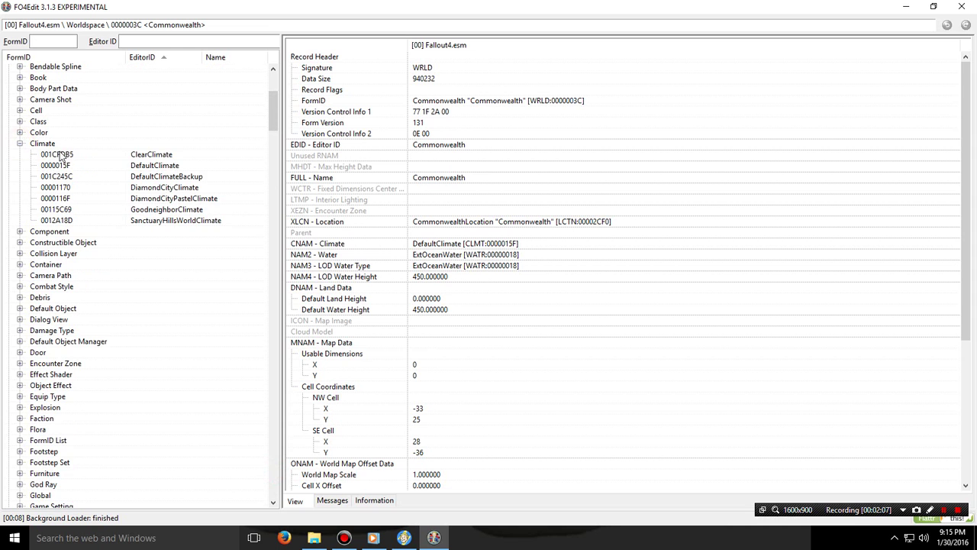
{"action": "left_click", "coordinate": [145, 165]}
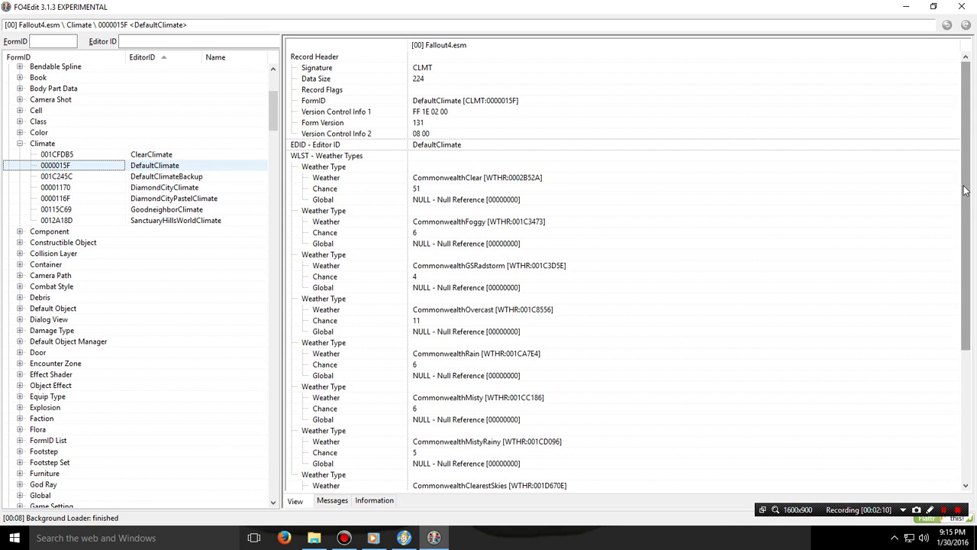
{"action": "left_click_drag", "start_coordinate": [965, 192], "coordinate": [965, 245]}
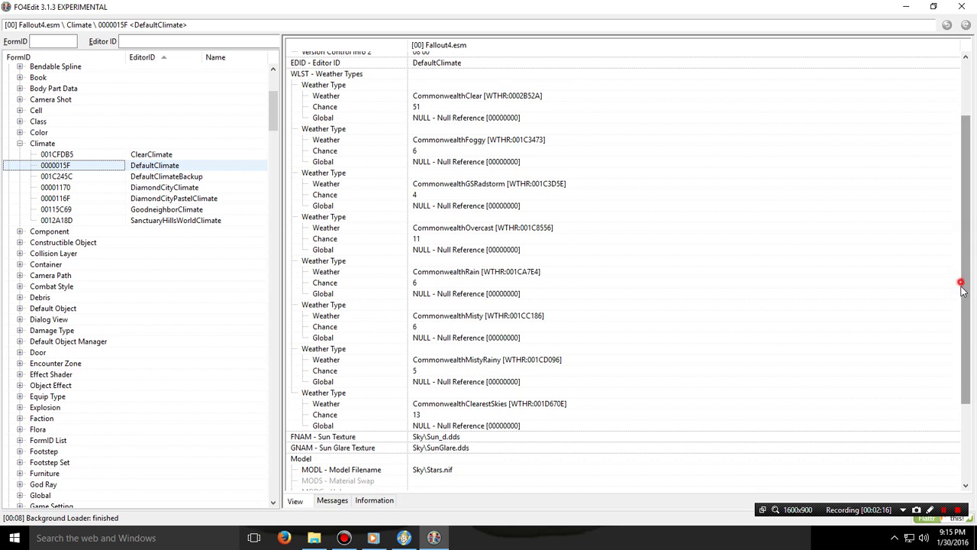
{"action": "left_click_drag", "start_coordinate": [965, 280], "coordinate": [965, 359]}
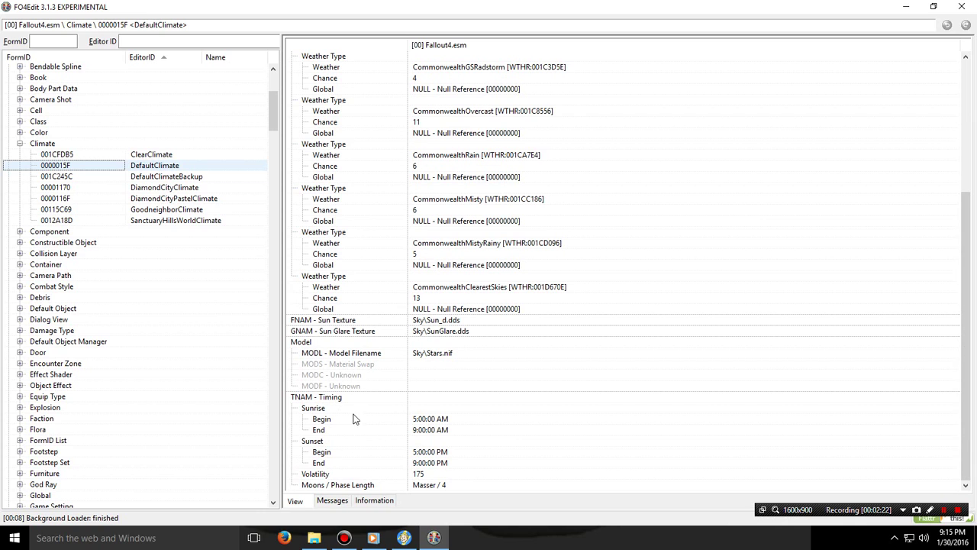
{"action": "scroll", "coordinate": [580, 371], "scroll_direction": "up", "scroll_amount": 3}
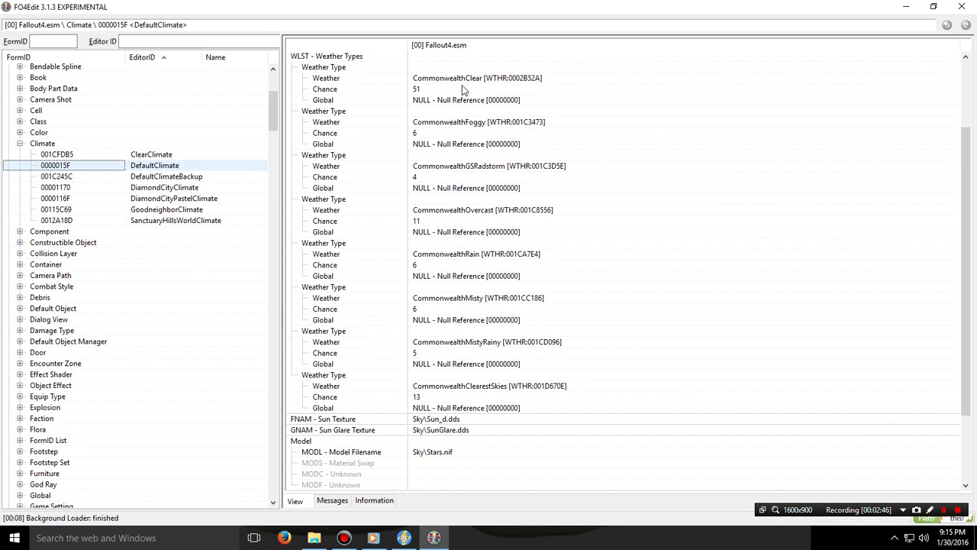
Expand the Weather group and display the CommonwealthClear record
{"action": "left_click_drag", "start_coordinate": [275, 105], "coordinate": [258, 484]}
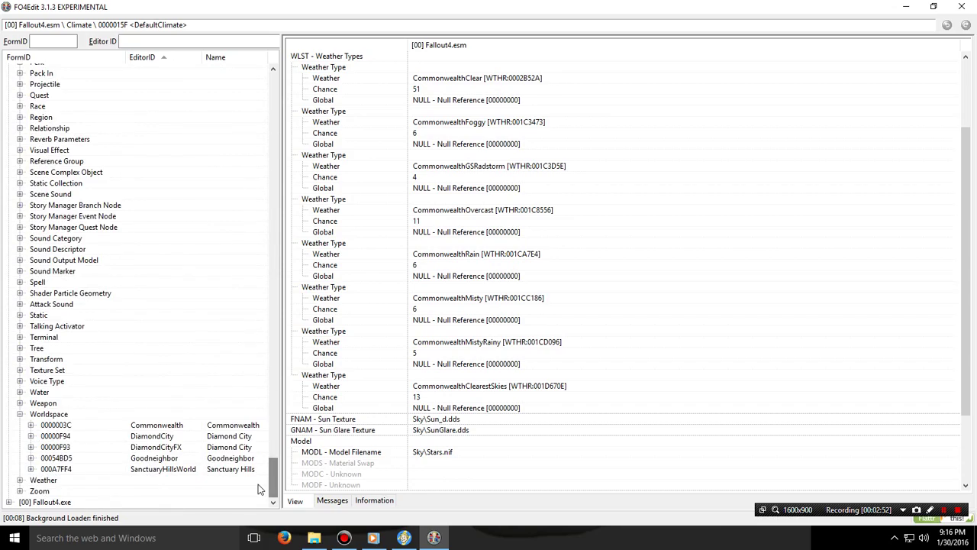
{"action": "left_click", "coordinate": [21, 481]}
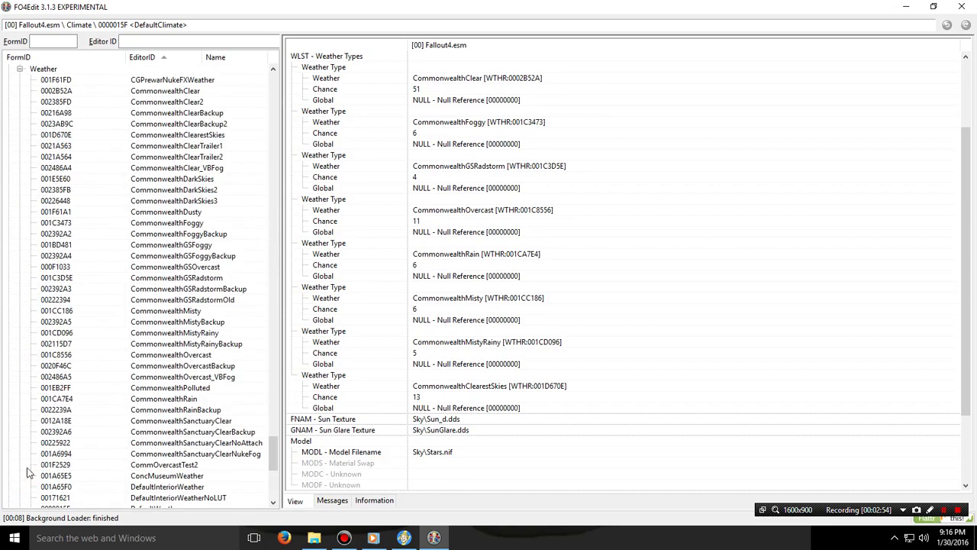
{"action": "left_click", "coordinate": [156, 92]}
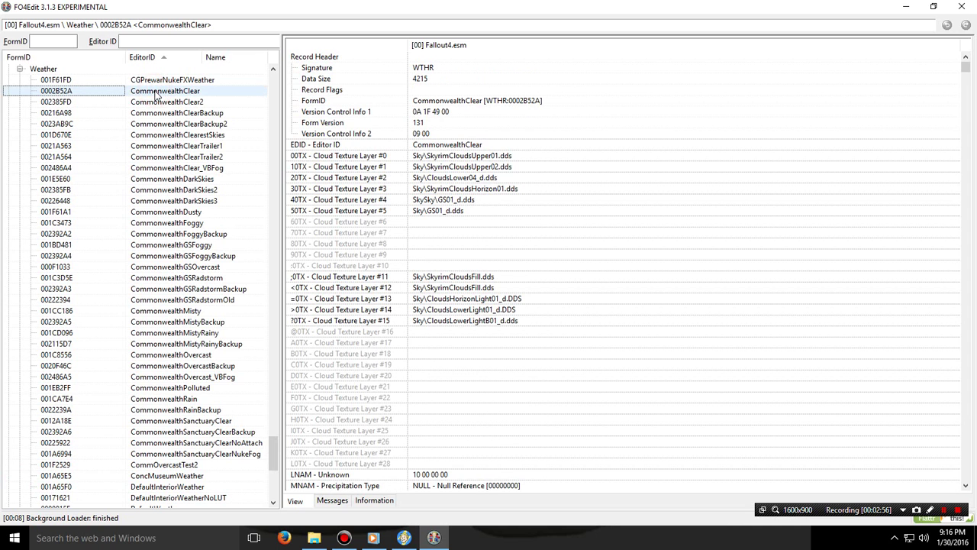
Examine the Image Spaces section of the CommonwealthClear weather, including the sunset, night and CW_ClearDUSK_L entries
{"action": "left_click_drag", "start_coordinate": [965, 67], "coordinate": [973, 439]}
{"action": "scroll", "coordinate": [718, 274], "scroll_direction": "up", "scroll_amount": 3}
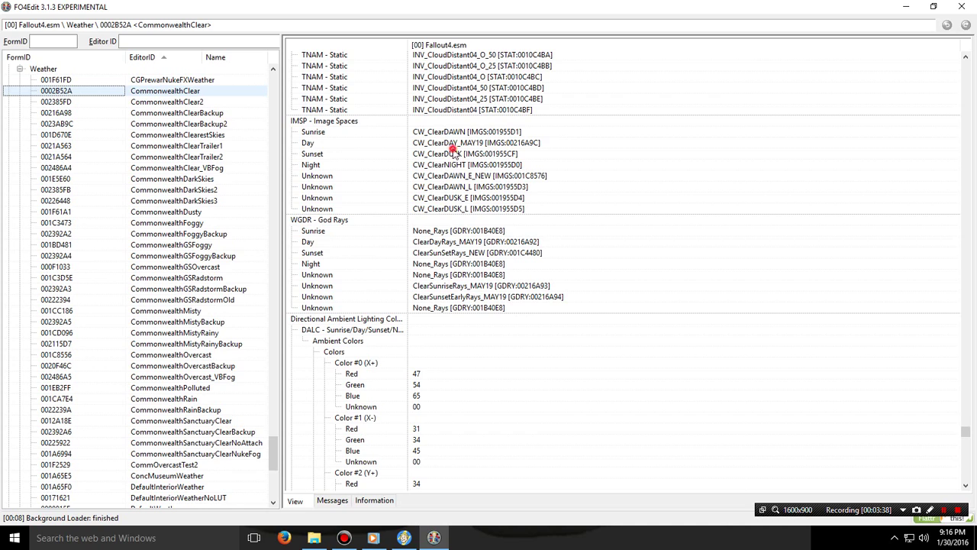
{"action": "left_click", "coordinate": [454, 155]}
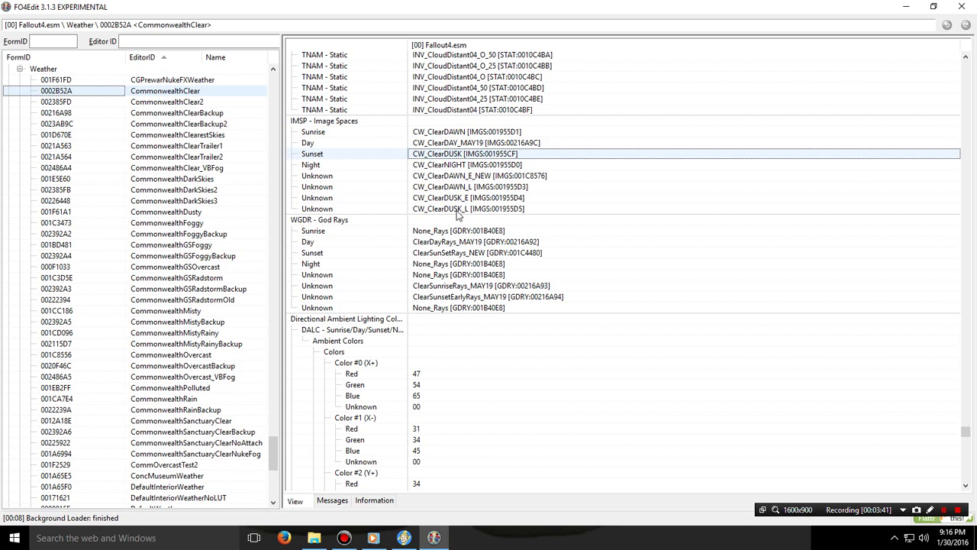
{"action": "left_click", "coordinate": [453, 209]}
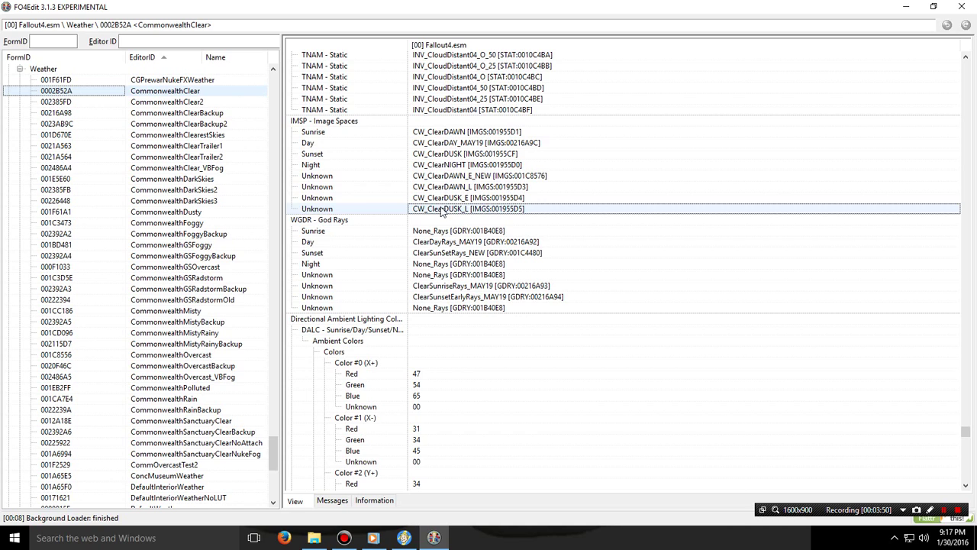
{"action": "left_click", "coordinate": [446, 165]}
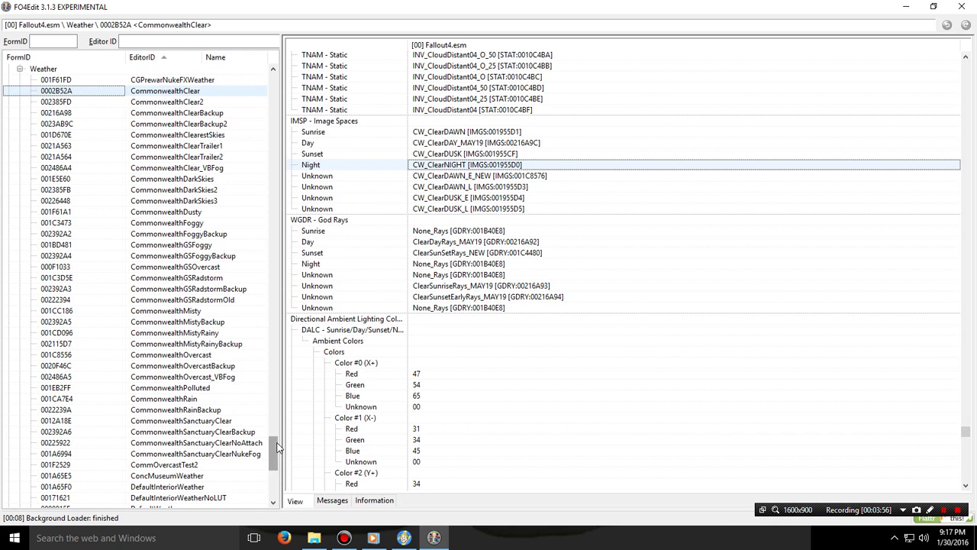
Find the CW_ClearDAY_MAY19 record in the Image Space group and display its HDR, cinematic, tint and depth of field settings
{"action": "left_click_drag", "start_coordinate": [274, 449], "coordinate": [279, 448]}
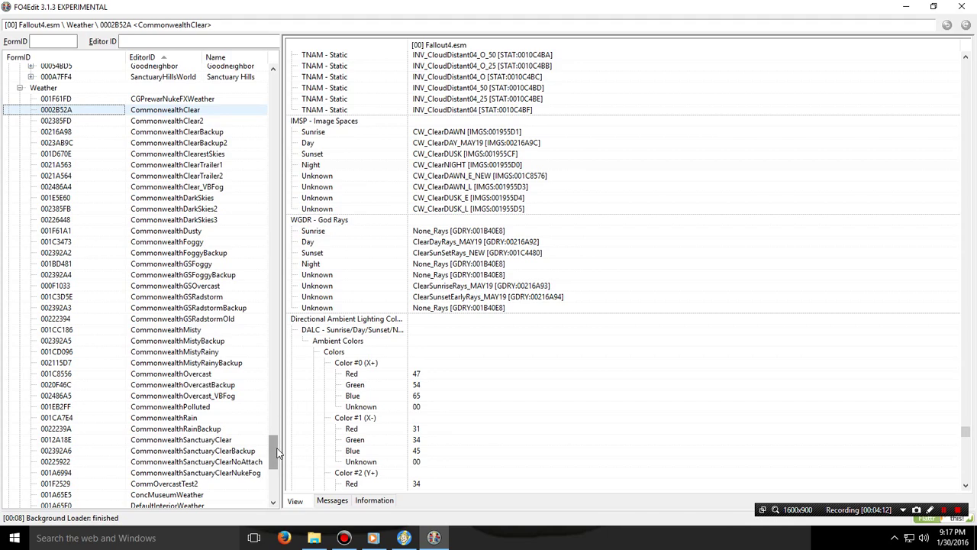
{"action": "left_click_drag", "start_coordinate": [276, 450], "coordinate": [288, 217]}
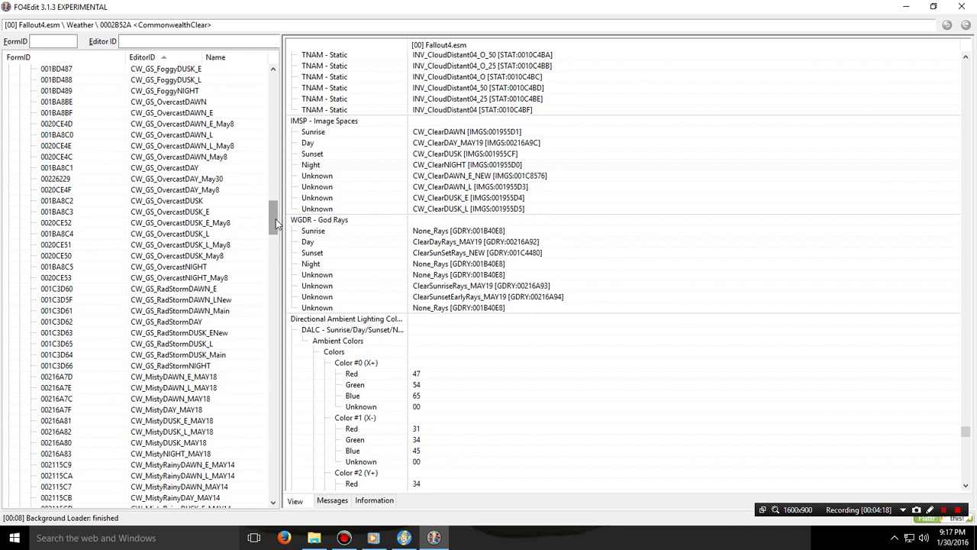
{"action": "left_click_drag", "start_coordinate": [277, 221], "coordinate": [277, 195]}
{"action": "scroll", "coordinate": [213, 212], "scroll_direction": "up", "scroll_amount": 12}
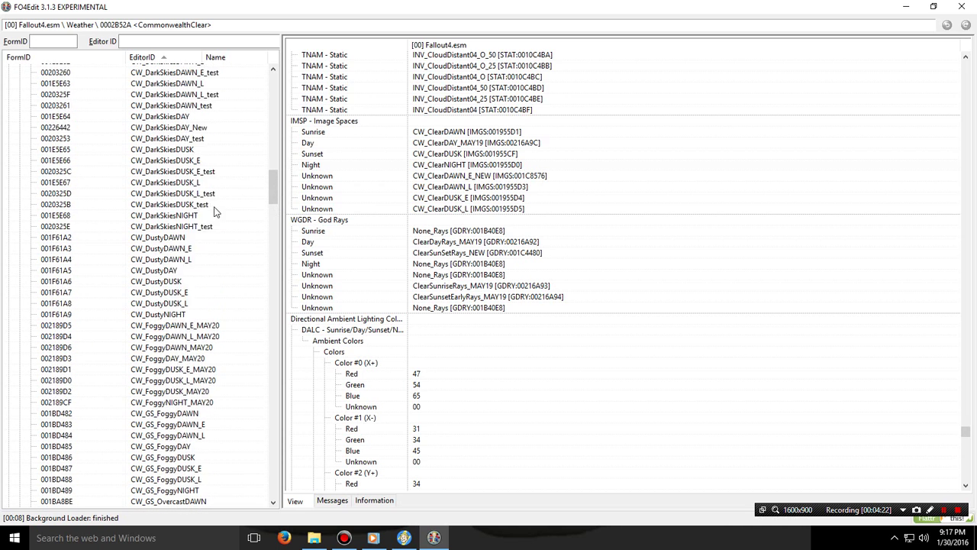
{"action": "scroll", "coordinate": [216, 212], "scroll_direction": "down", "scroll_amount": 2}
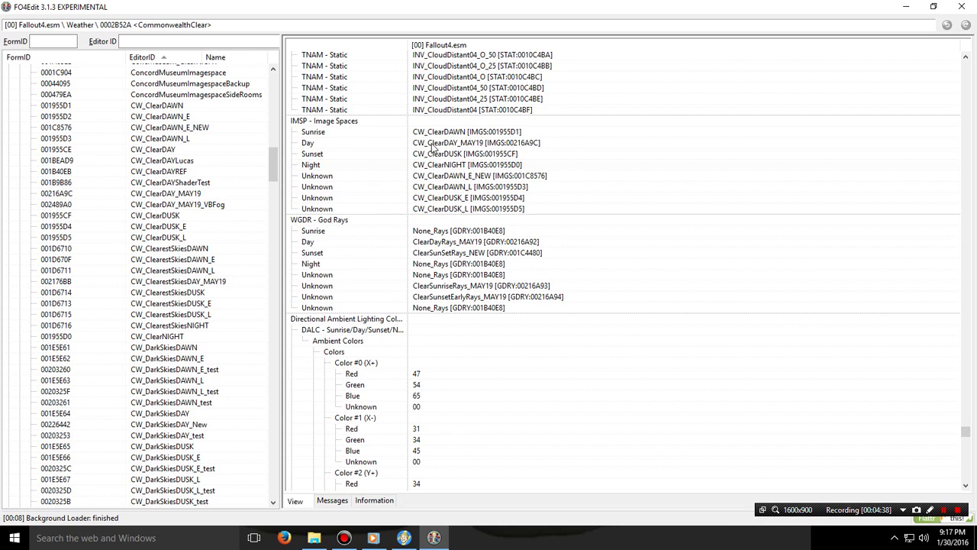
{"action": "left_click", "coordinate": [158, 195]}
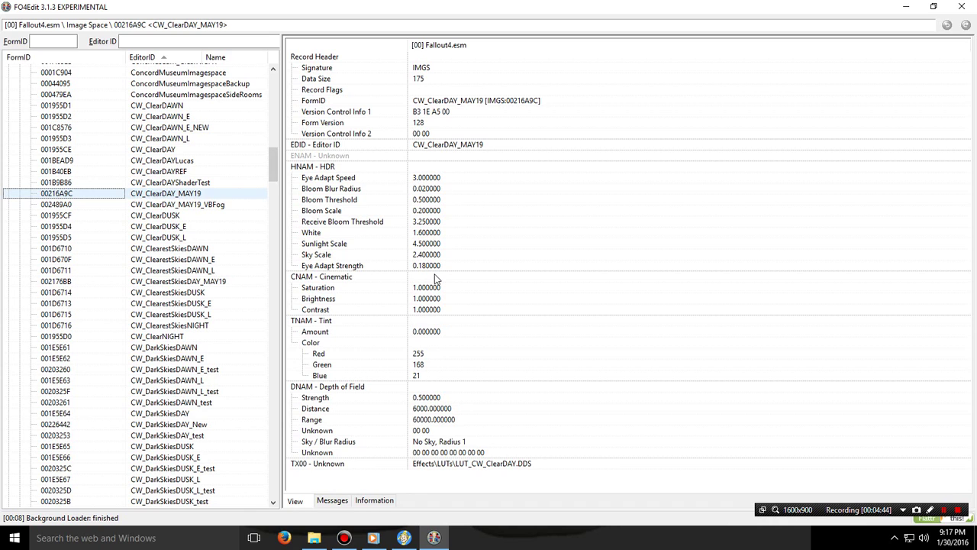
Copy the CW_ClearDAY_MAY19 image space as an override into a new plugin named "my mod", accepting Fallout4.esm as its master
{"action": "right_click", "coordinate": [16, 195]}
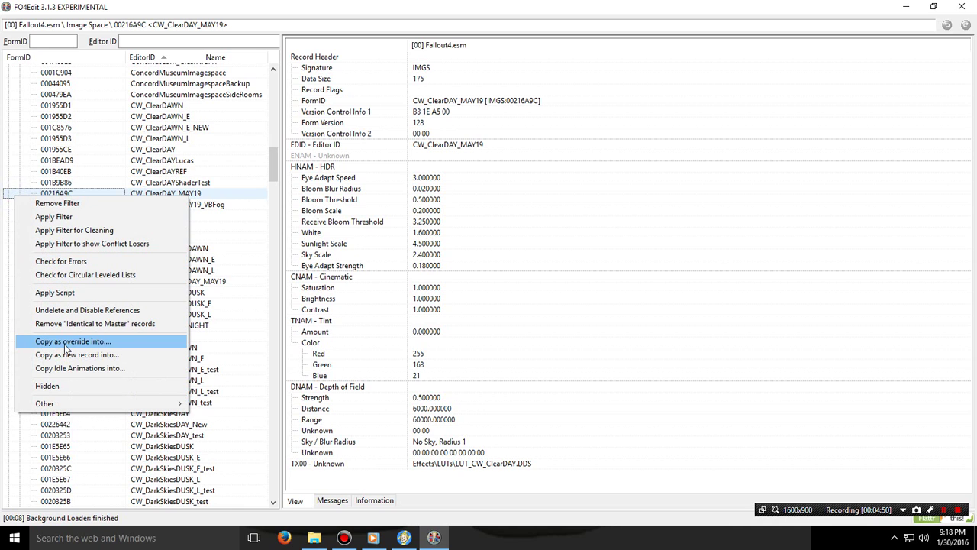
{"action": "left_click", "coordinate": [117, 342]}
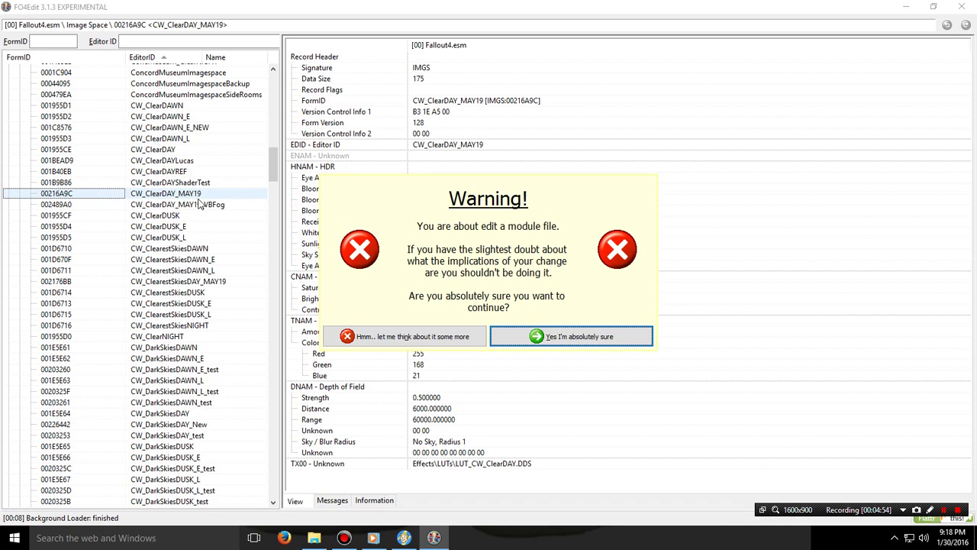
{"action": "left_click", "coordinate": [571, 336]}
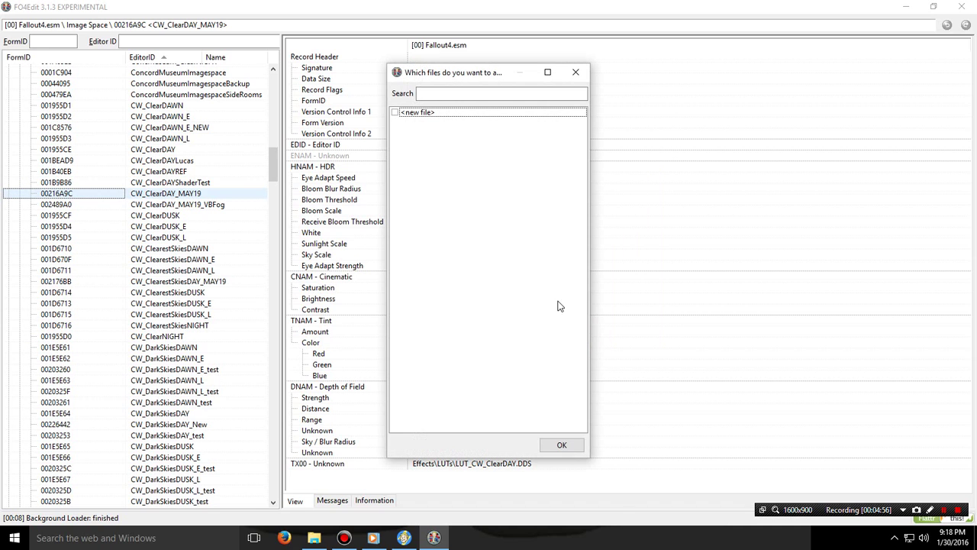
{"action": "left_click", "coordinate": [396, 113]}
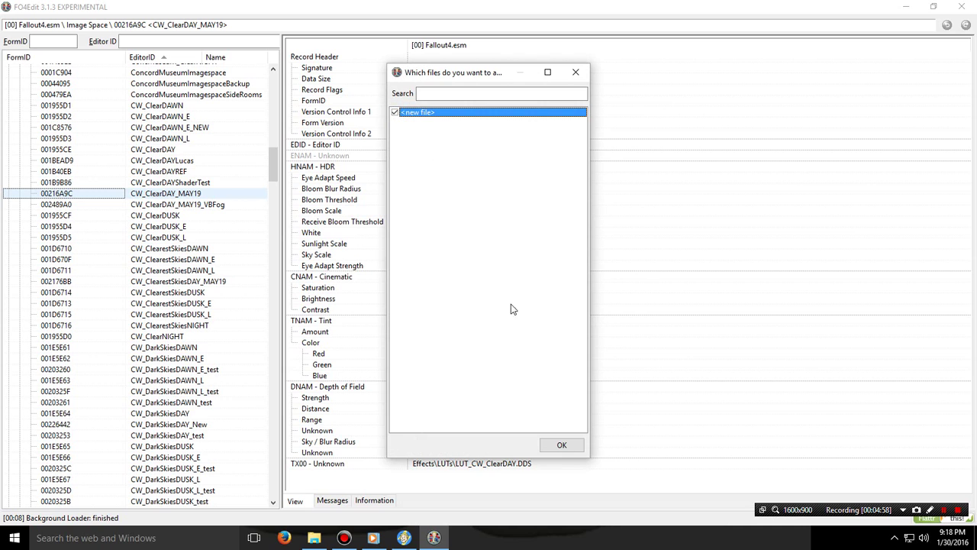
{"action": "left_click", "coordinate": [559, 445]}
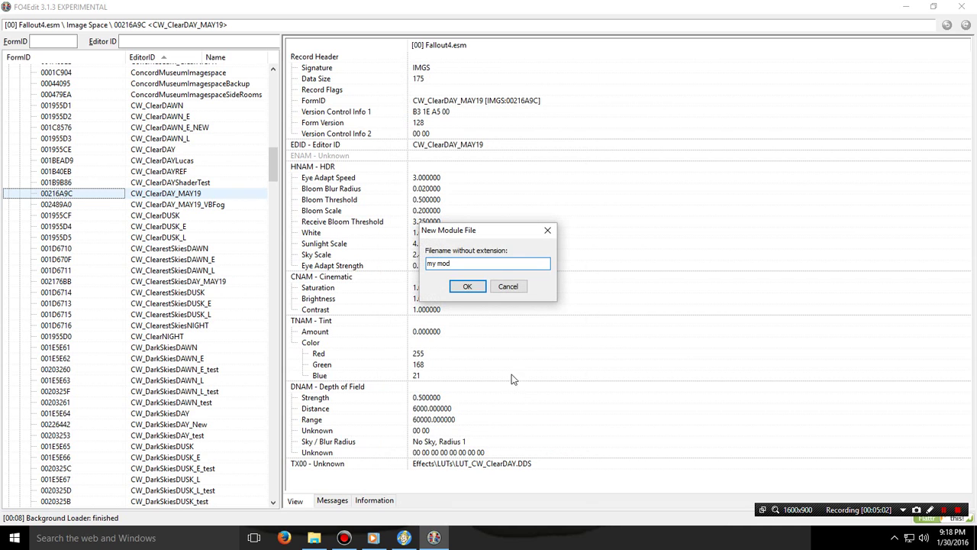
{"action": "left_click", "coordinate": [467, 286]}
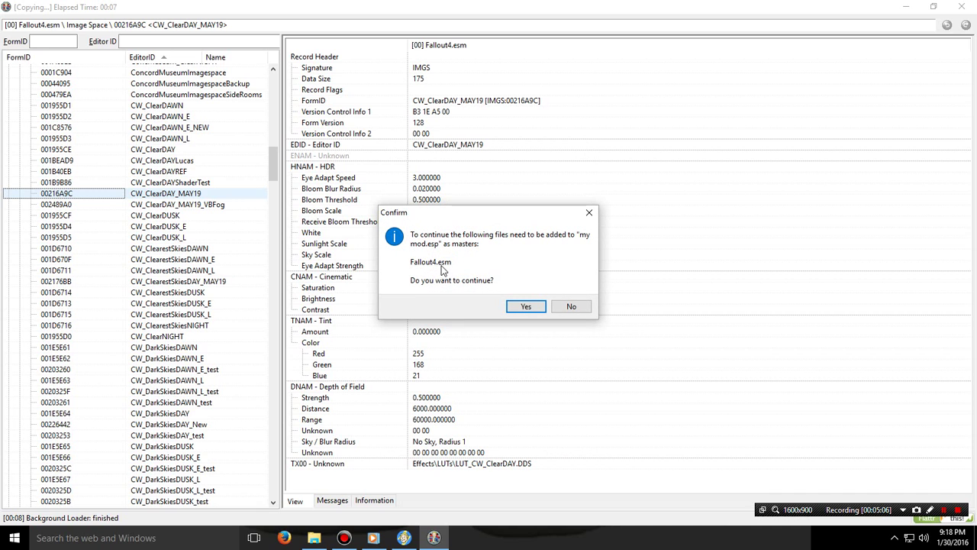
{"action": "left_click", "coordinate": [524, 307]}
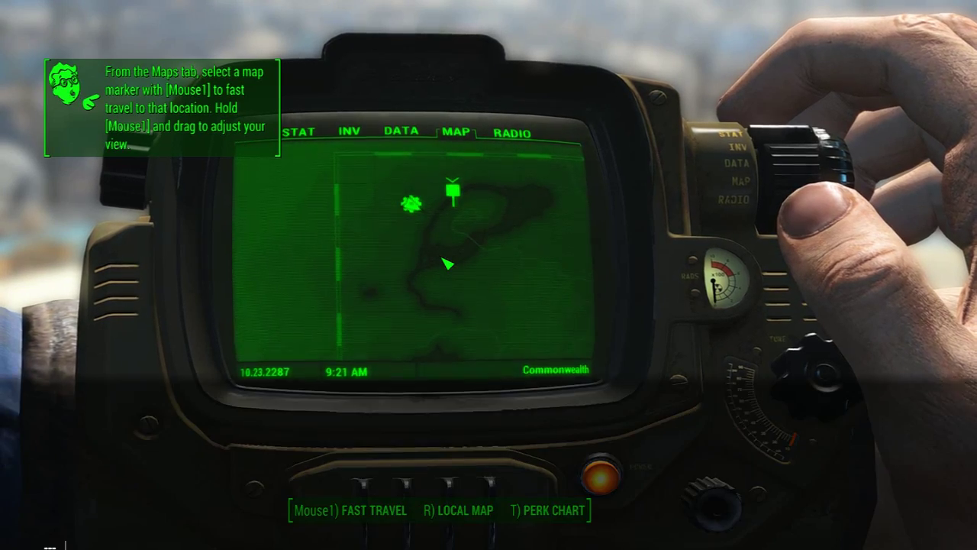
In Fallout 4, advance the game time by two hours with the console command passtime 2 and return to the Sanctuary view
{"action": "key", "text": "Tab"}
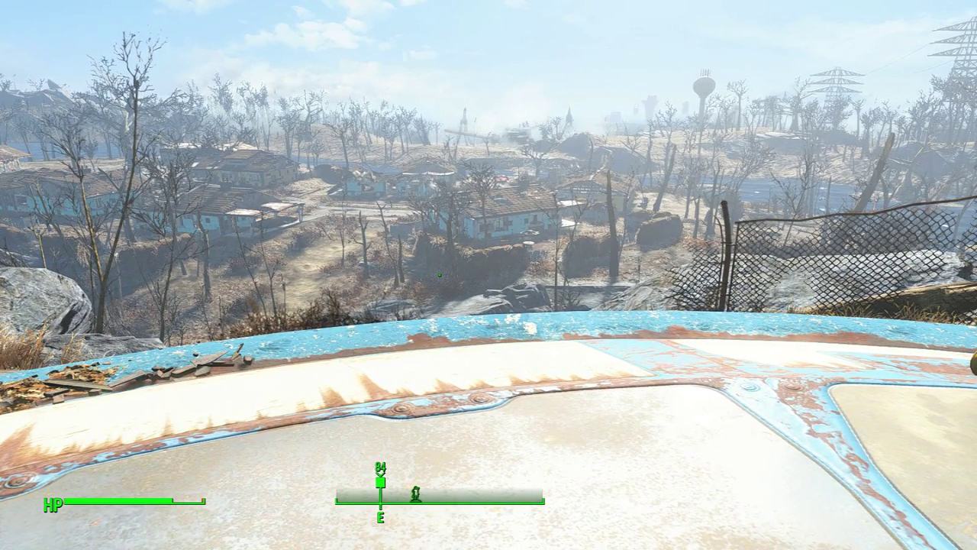
{"action": "key", "text": "Tab"}
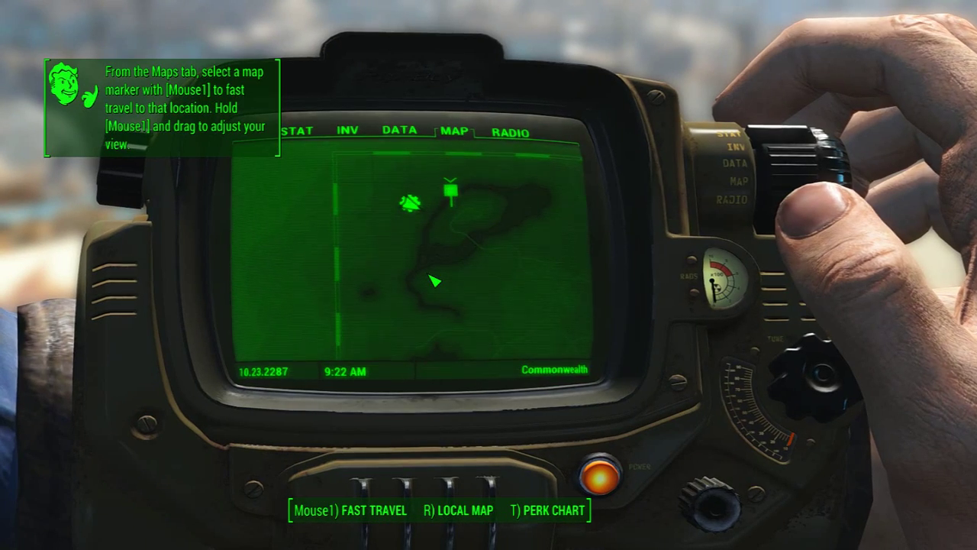
{"action": "key", "text": "grave"}
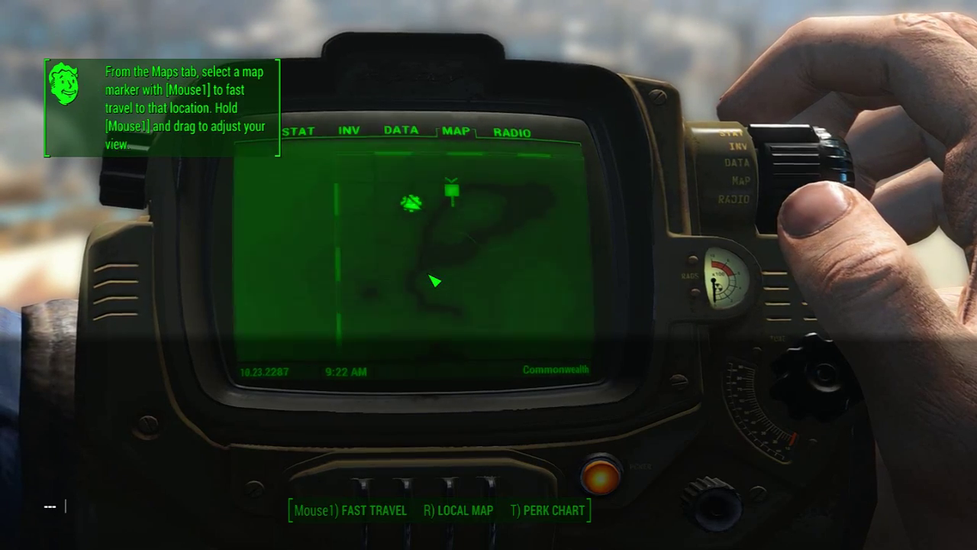
{"action": "type", "text": "passtime"}
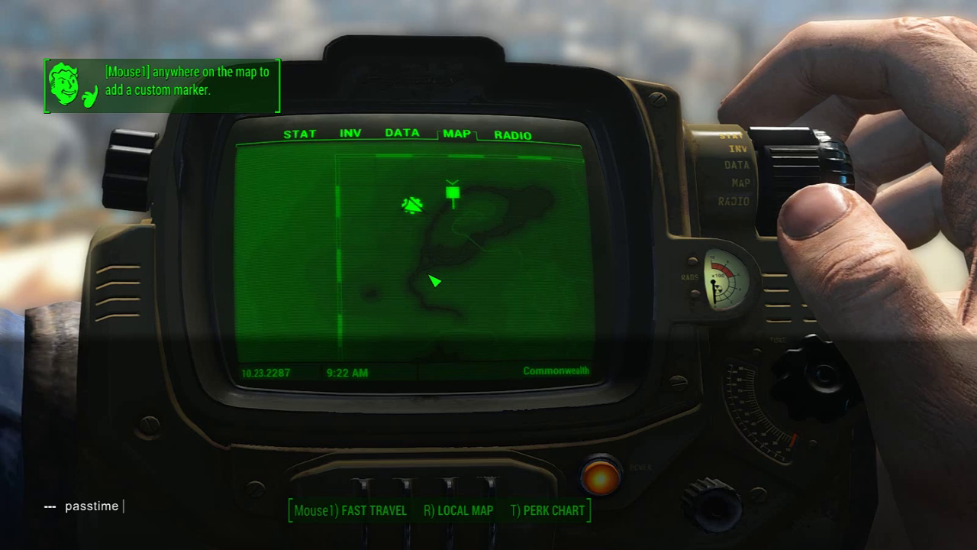
{"action": "type", "text": "2"}
{"action": "key", "text": "Return"}
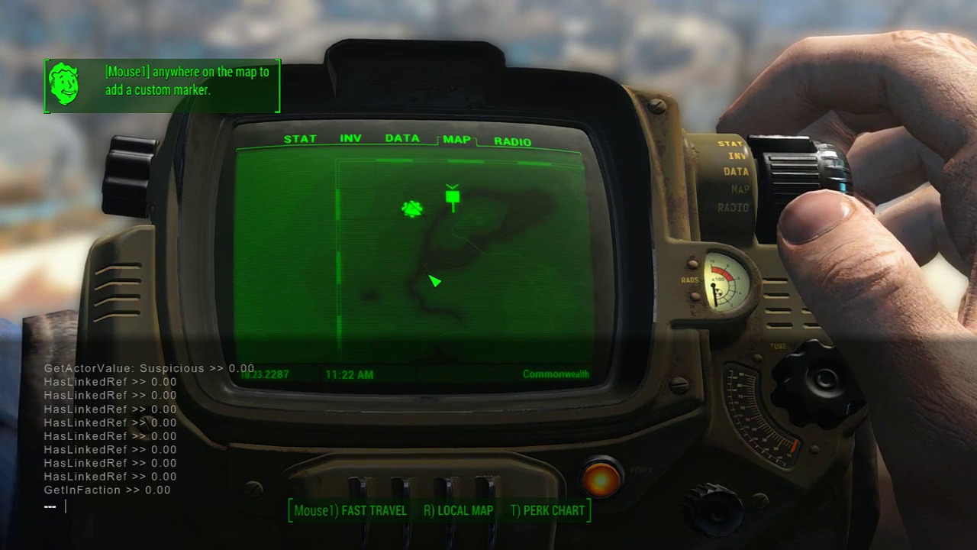
{"action": "key", "text": "grave"}
{"action": "key", "text": "Tab"}
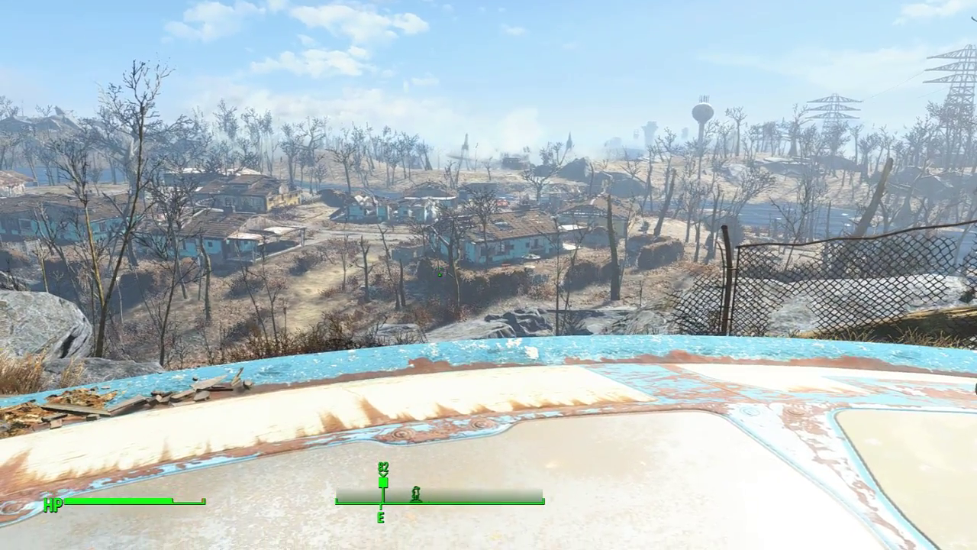
Print the current HDR, cinematic and tint parameters with the console command php
{"action": "key", "text": "grave"}
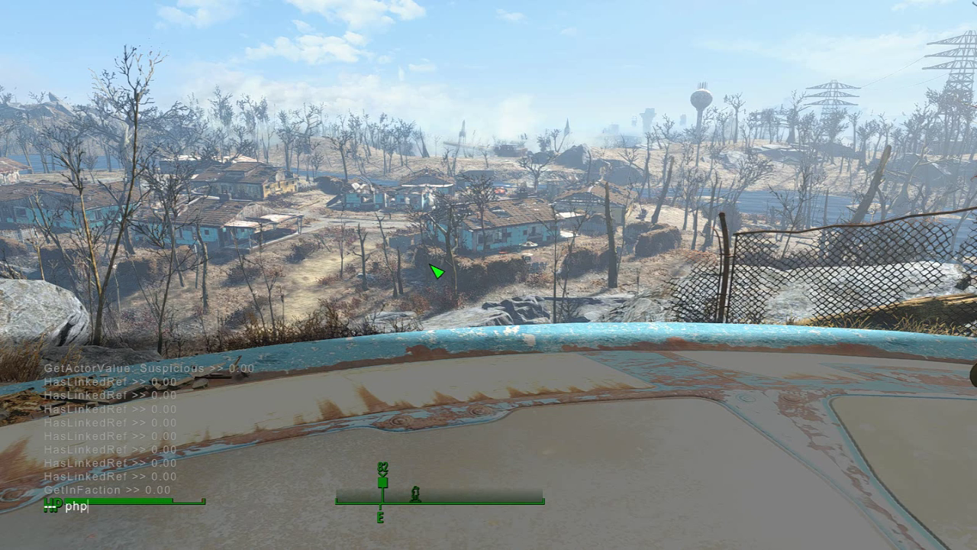
{"action": "type", "text": "php"}
{"action": "key", "text": "Return"}
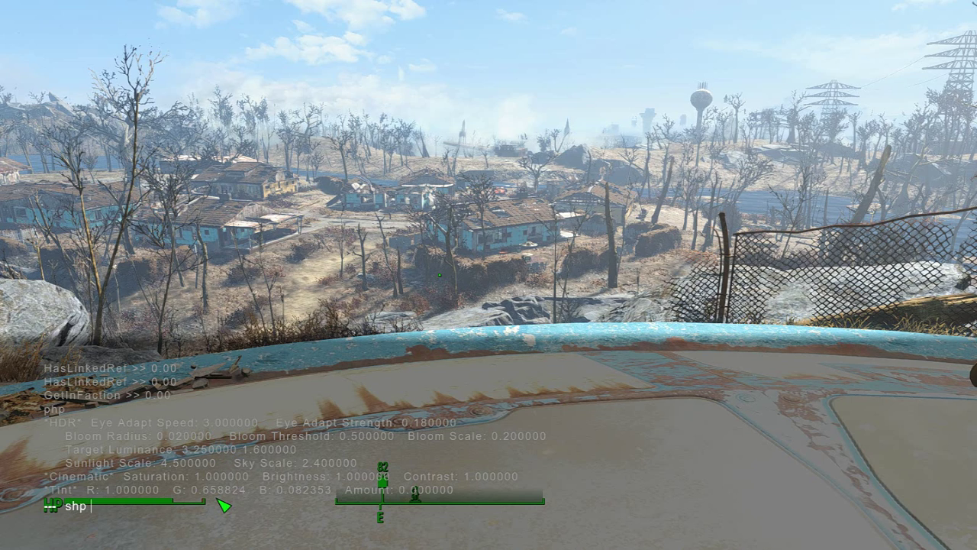
Apply test HDR parameters in the console with shp 3.0,0.36,0.02,1.0,0.1,3.25,1.0,4.5,3.0
{"action": "type", "text": "shp 3.0"}
{"action": "type", "text": "36,0.02,1.0,0.1,3.25,1.0,4.5,"}
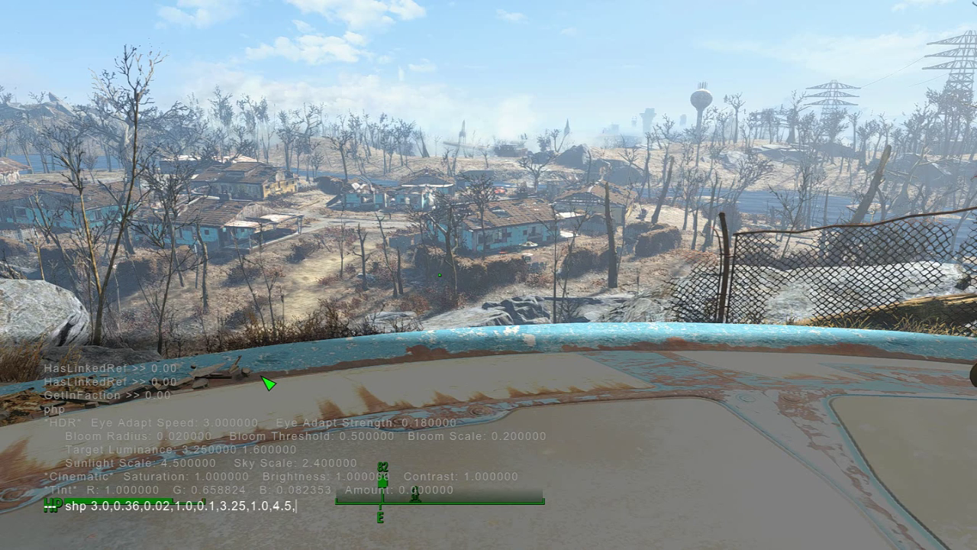
{"action": "type", "text": "3.0"}
{"action": "key", "text": "Return"}
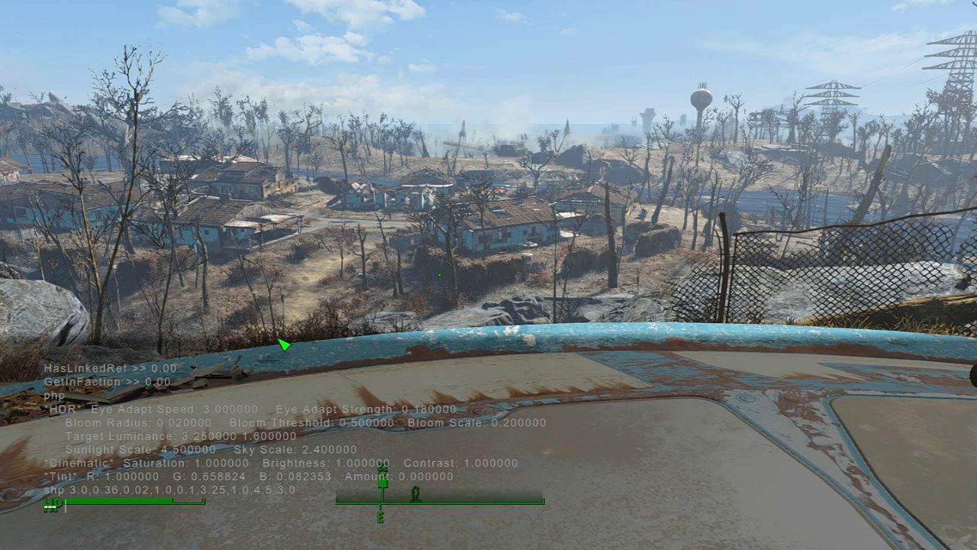
Switch back to FO4Edit and set the Eye Adapt Strength of CW_ClearDAY_MAY19 in my mod.esp to 0.36
{"action": "key", "text": "alt+Tab"}
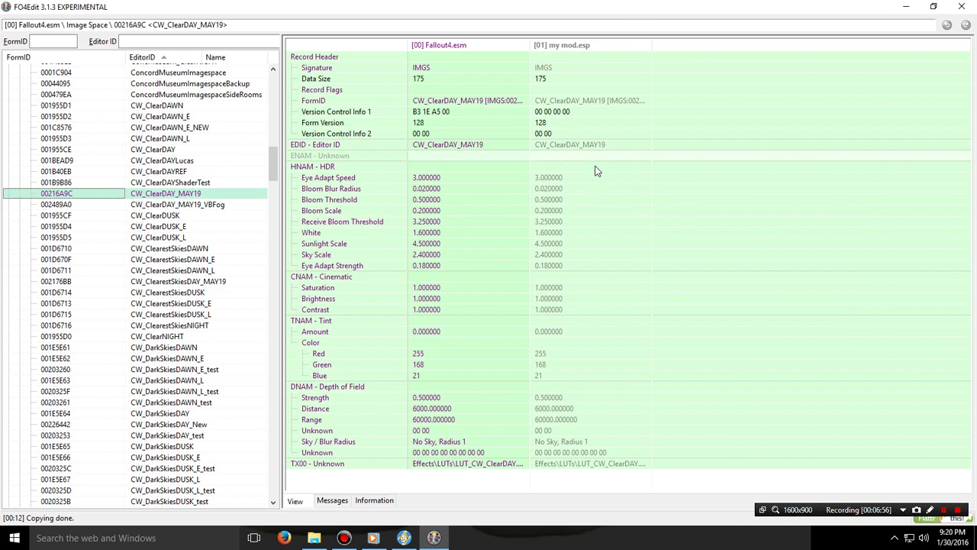
{"action": "right_click", "coordinate": [540, 266]}
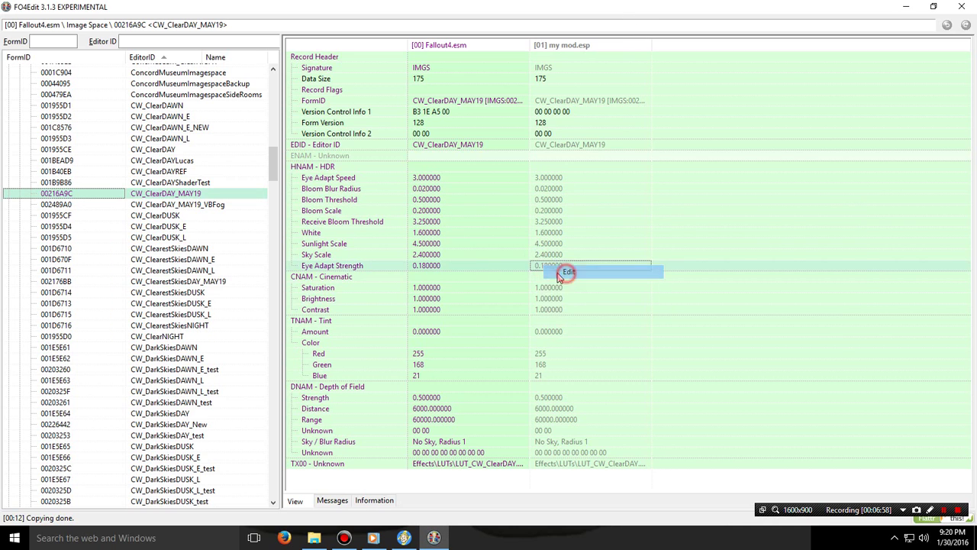
{"action": "left_click", "coordinate": [563, 272]}
{"action": "left_click", "coordinate": [438, 263]}
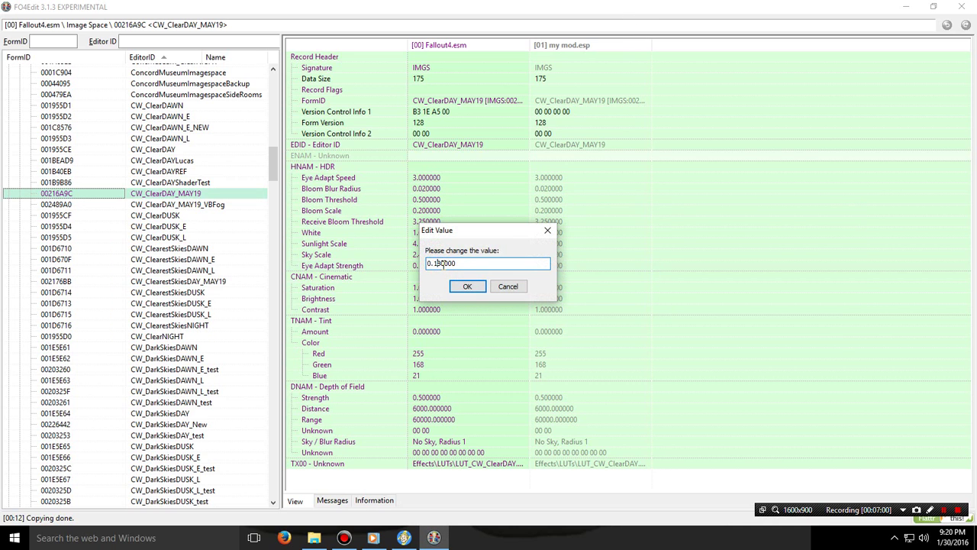
{"action": "left_click_drag", "start_coordinate": [442, 264], "coordinate": [435, 265]}
{"action": "left_click", "coordinate": [466, 285]}
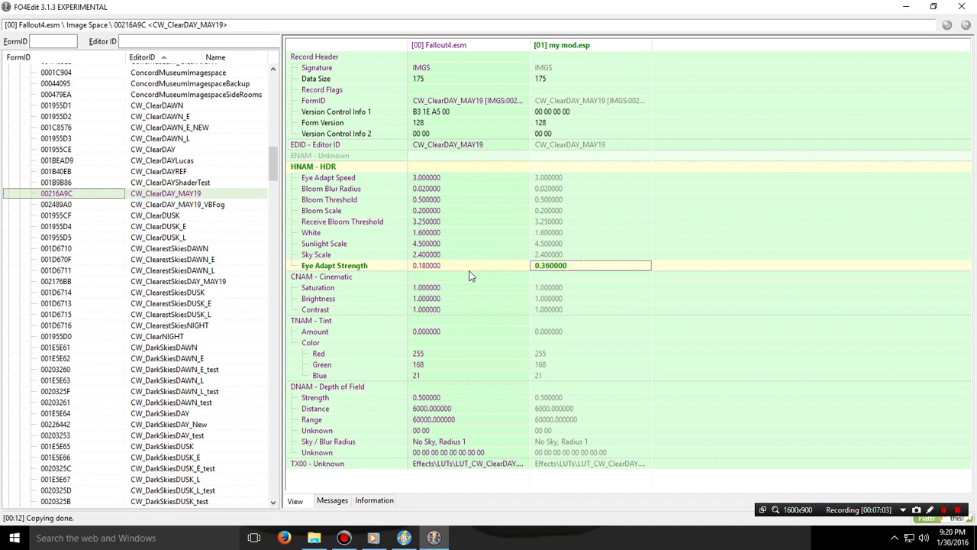
Set the White value of CW_ClearDAY_MAY19 in my mod.esp to 1.0 and save the plugin
{"action": "right_click", "coordinate": [545, 234]}
{"action": "left_click", "coordinate": [569, 242]}
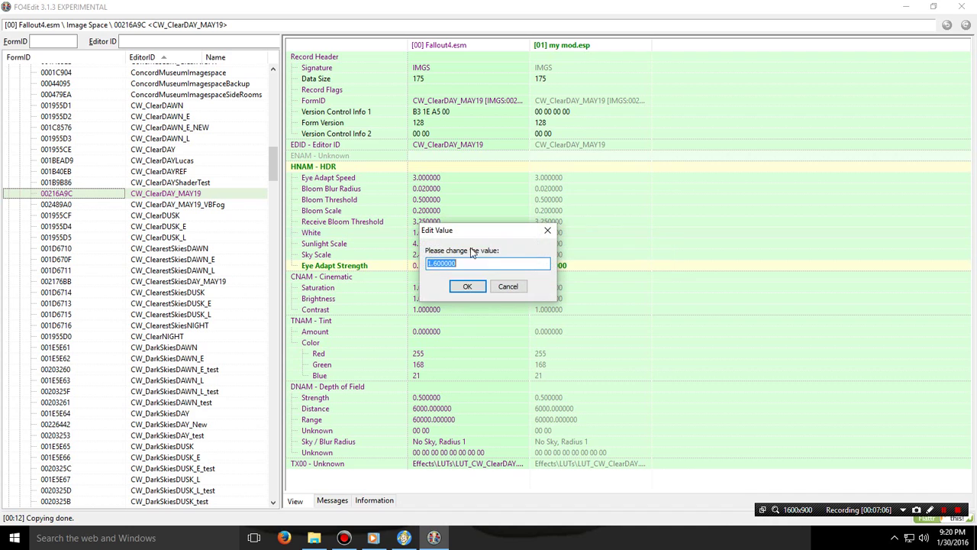
{"action": "left_click", "coordinate": [440, 263]}
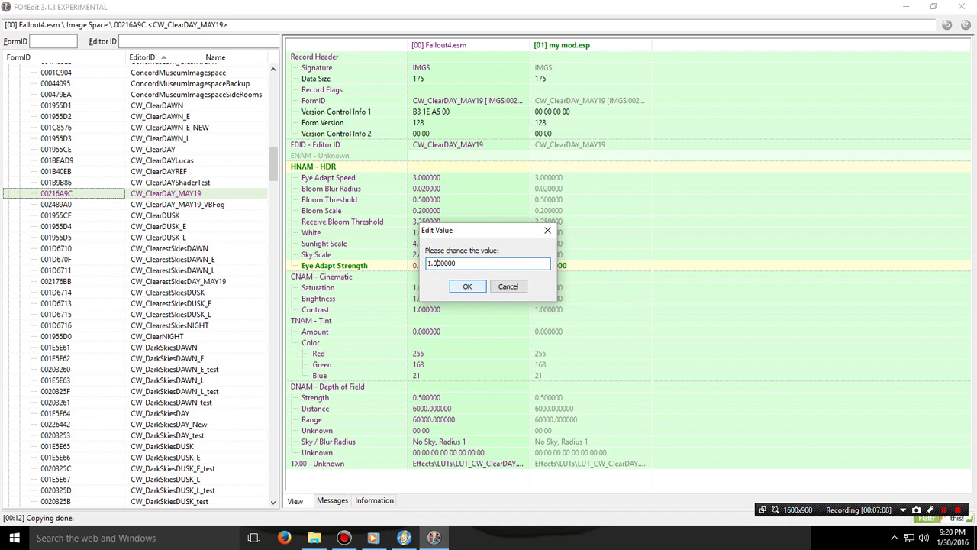
{"action": "left_click", "coordinate": [466, 289]}
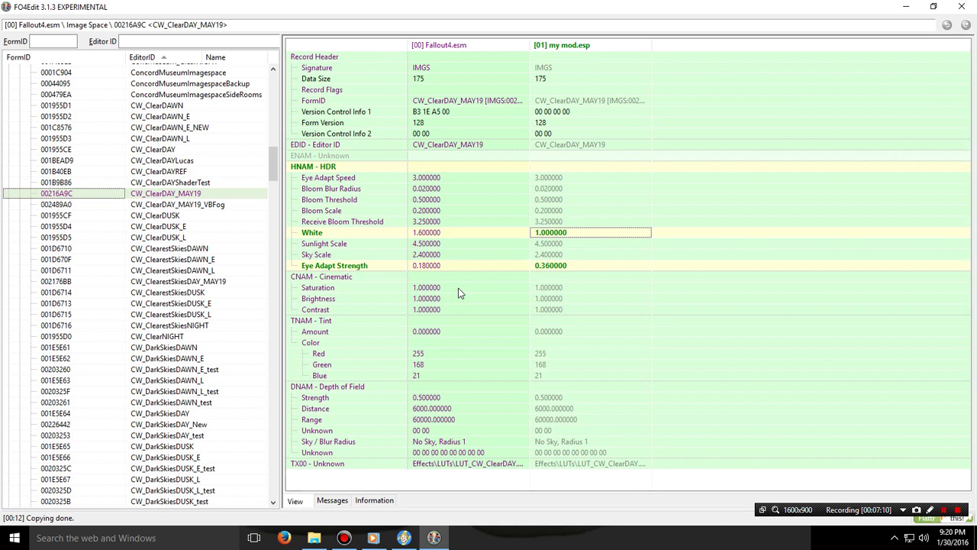
{"action": "key", "text": "ctrl+s"}
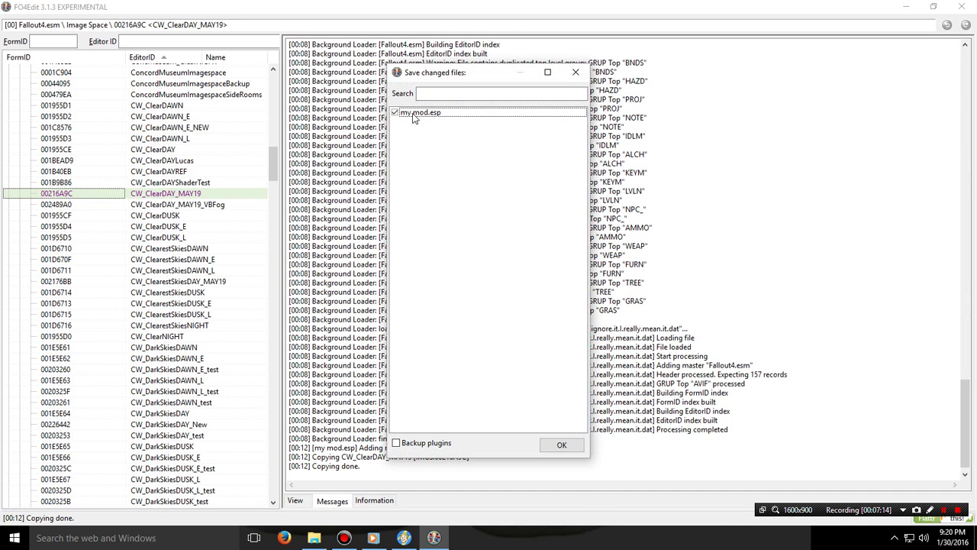
{"action": "left_click", "coordinate": [548, 442]}
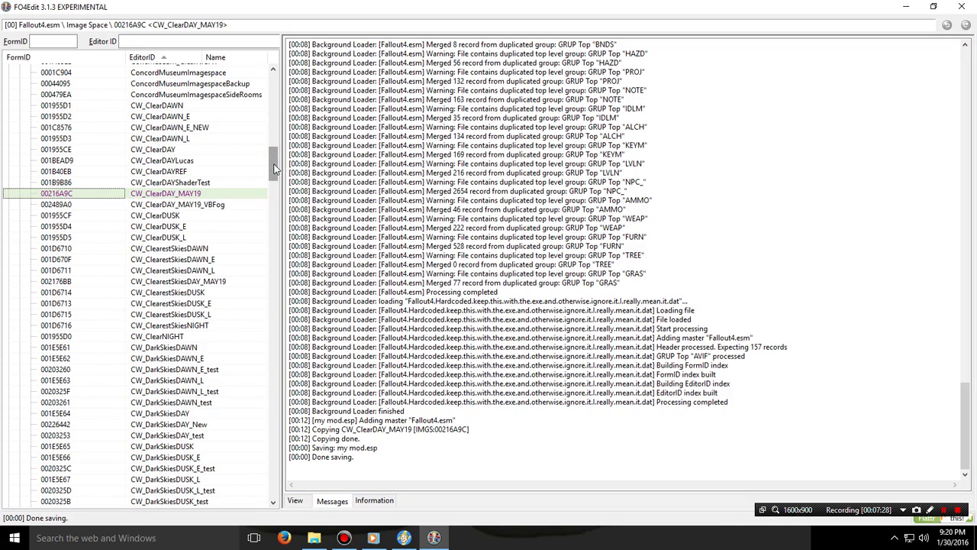
Display the DefaultClimate record in the Climate group again and look through its list of weather types
{"action": "scroll", "coordinate": [275, 158], "scroll_direction": "up", "scroll_amount": 3}
{"action": "left_click_drag", "start_coordinate": [275, 158], "coordinate": [278, 113]}
{"action": "left_click", "coordinate": [153, 178]}
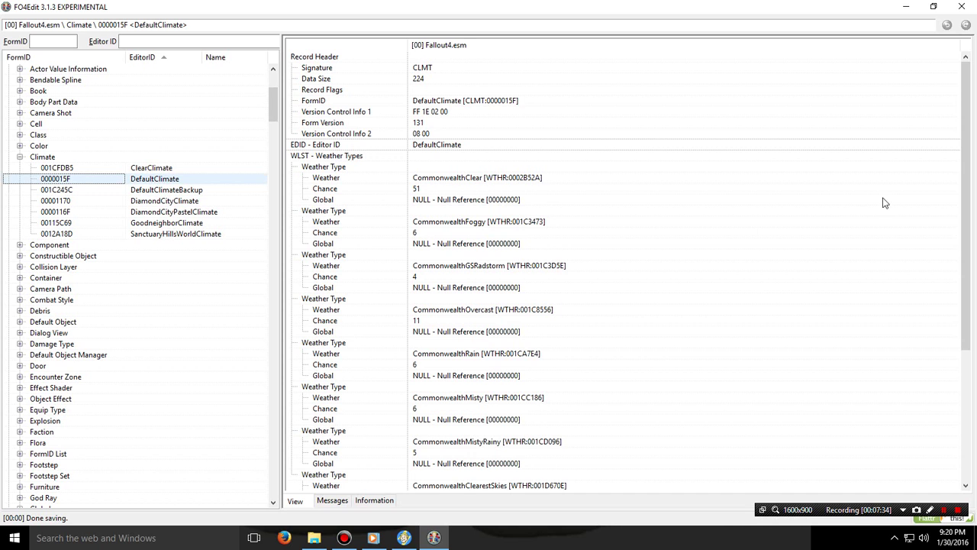
{"action": "left_click_drag", "start_coordinate": [966, 178], "coordinate": [938, 234]}
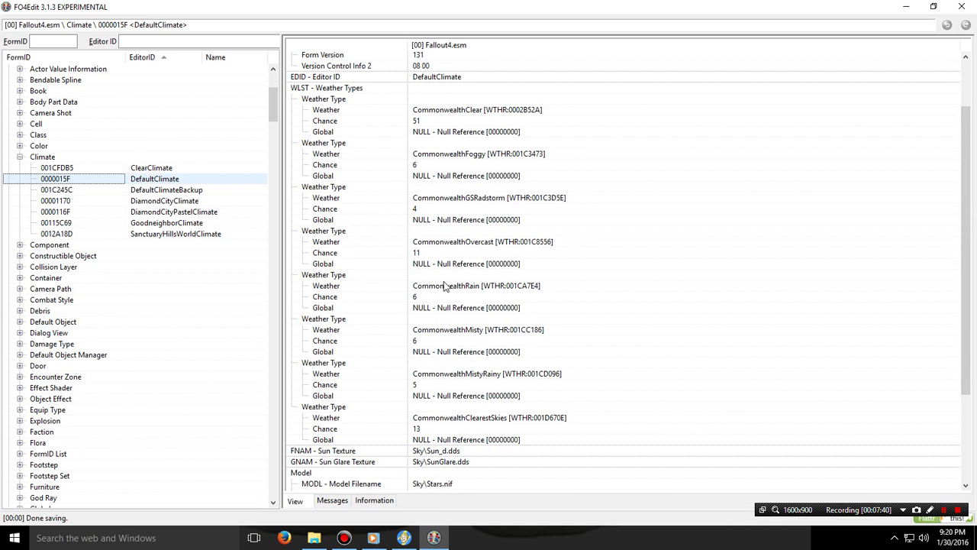
Display the CommonwealthRain record in the Weather group of Fallout4.esm
{"action": "left_click_drag", "start_coordinate": [274, 111], "coordinate": [275, 468]}
{"action": "scroll", "coordinate": [114, 382], "scroll_direction": "up", "scroll_amount": 14}
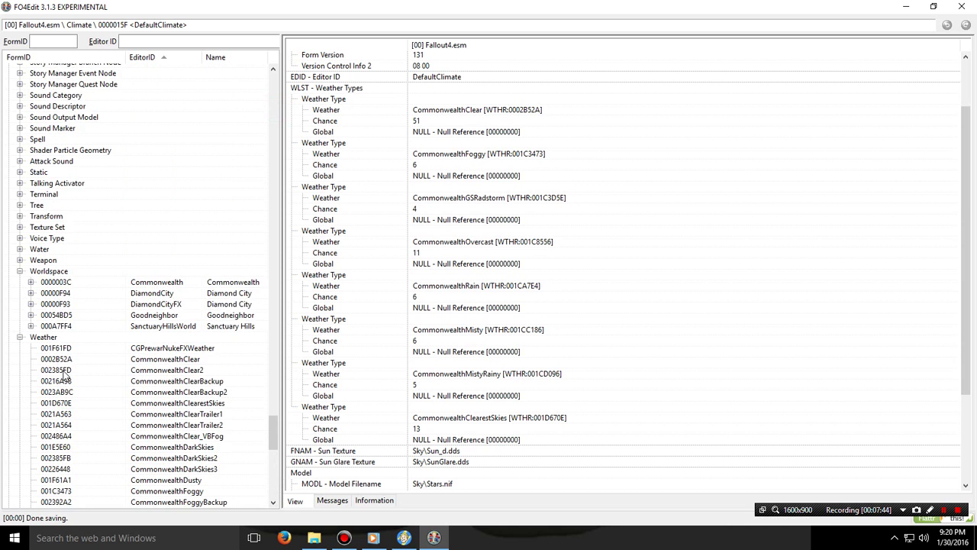
{"action": "scroll", "coordinate": [91, 346], "scroll_direction": "down", "scroll_amount": 3}
{"action": "scroll", "coordinate": [111, 355], "scroll_direction": "down", "scroll_amount": 3}
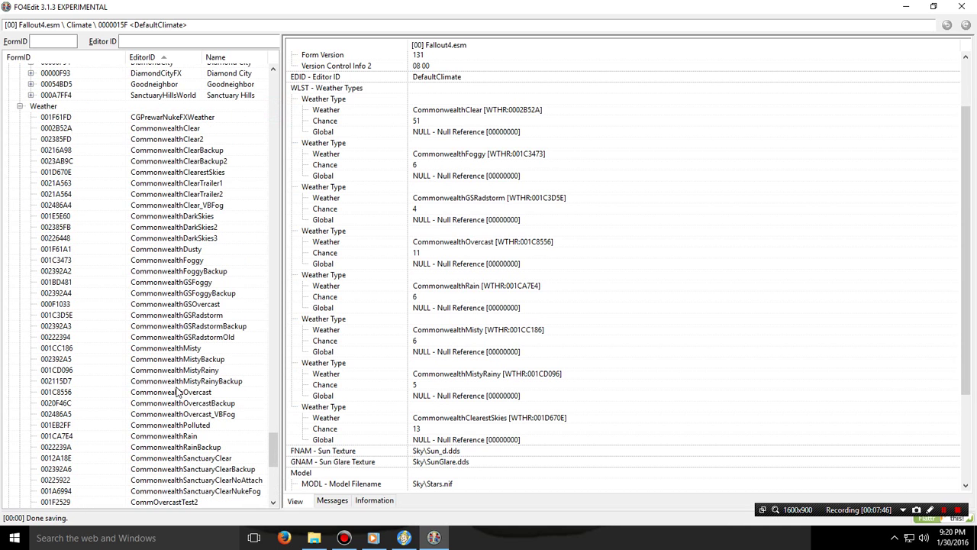
{"action": "left_click", "coordinate": [145, 436]}
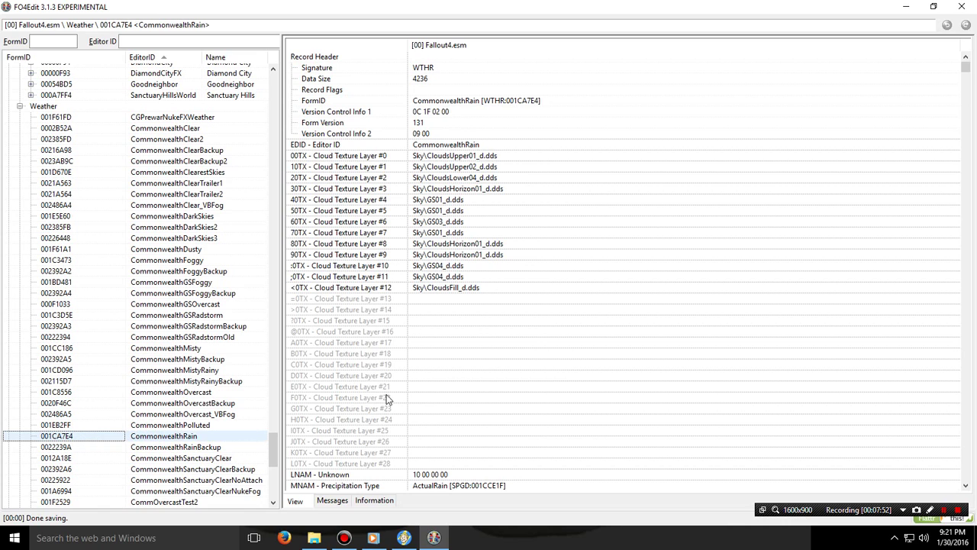
Look up the image spaces assigned to CommonwealthRain and display its night record, CW_RainNIGHT_MAY12, in the Image Space group
{"action": "left_click_drag", "start_coordinate": [965, 68], "coordinate": [975, 434]}
{"action": "scroll", "coordinate": [771, 328], "scroll_direction": "down", "scroll_amount": 10}
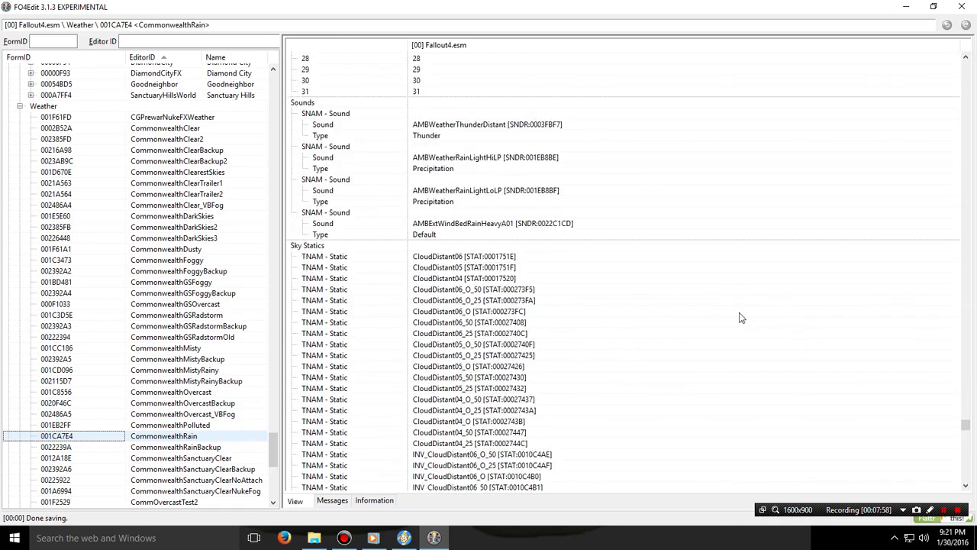
{"action": "scroll", "coordinate": [687, 313], "scroll_direction": "up", "scroll_amount": 3}
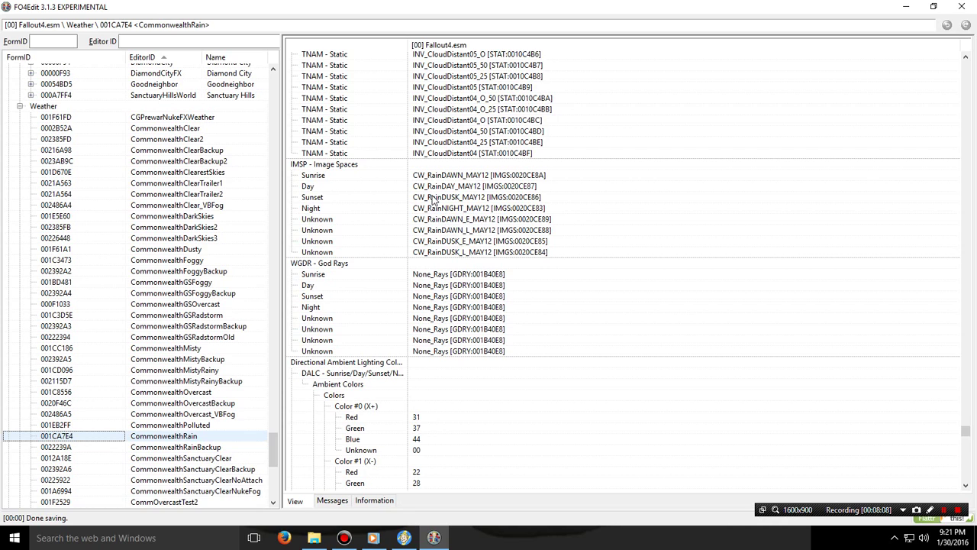
{"action": "left_click_drag", "start_coordinate": [274, 452], "coordinate": [310, 265]}
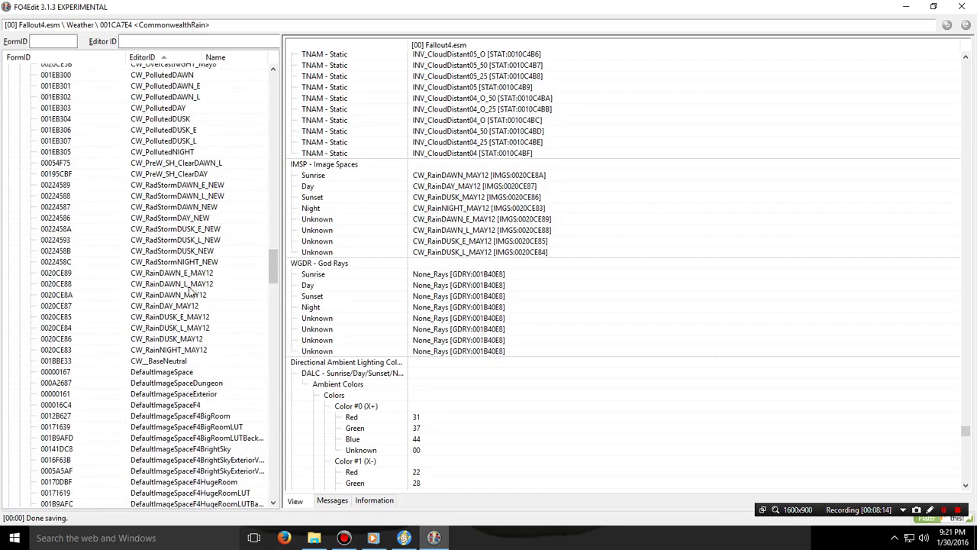
{"action": "left_click", "coordinate": [173, 351]}
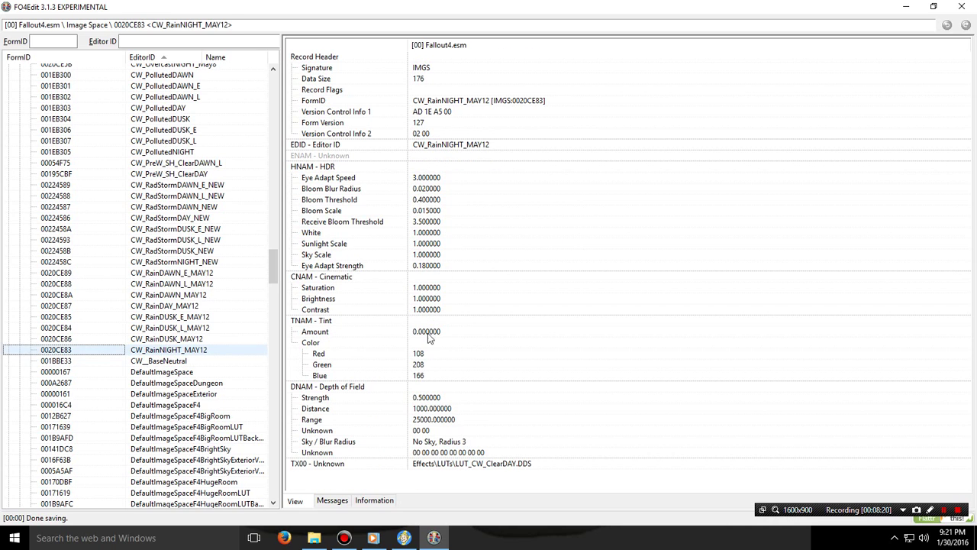
Switch to Fallout 4 and advance the game clock 12 hours with the console command passtime 12 while the Pip-Boy is open
{"action": "left_click", "coordinate": [404, 537]}
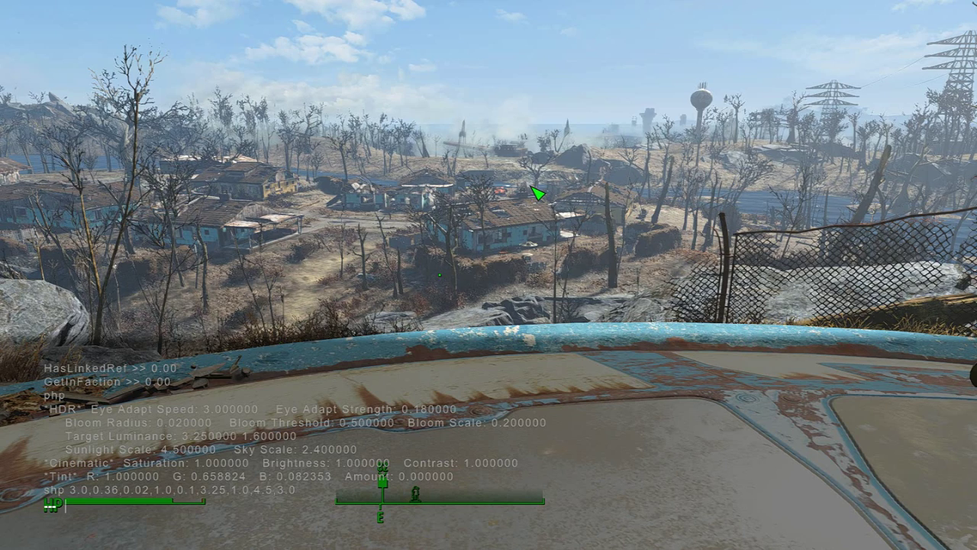
{"action": "key", "text": "grave"}
{"action": "key", "text": "Tab"}
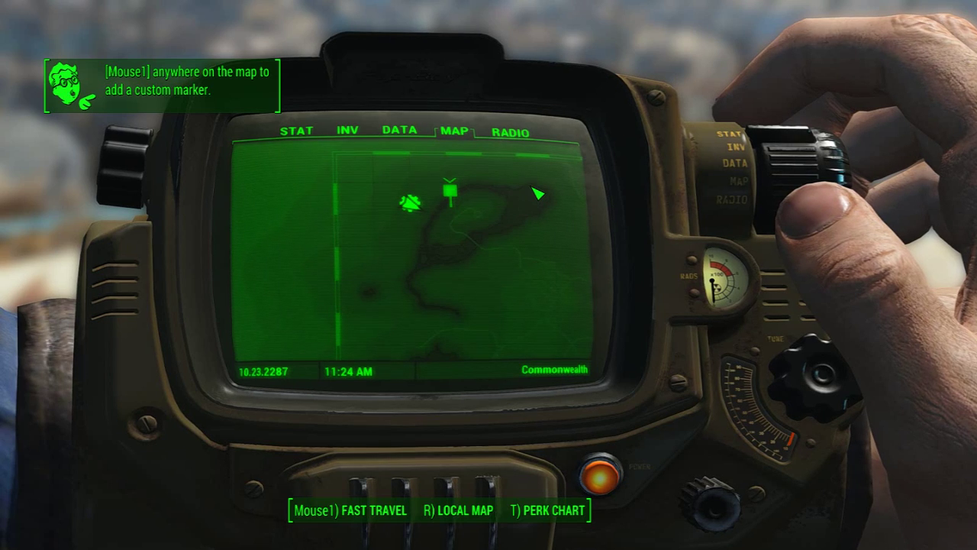
{"action": "key", "text": "grave"}
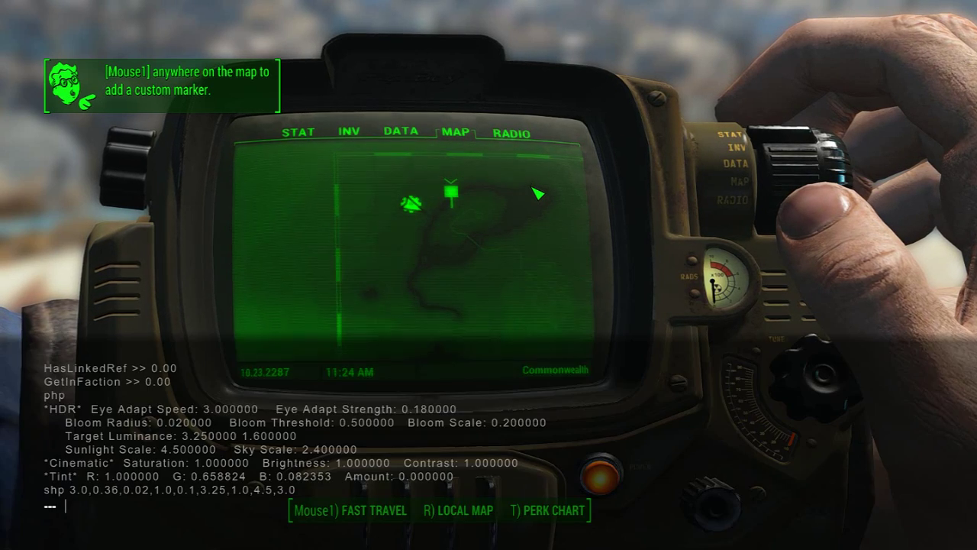
{"action": "type", "text": "pas"}
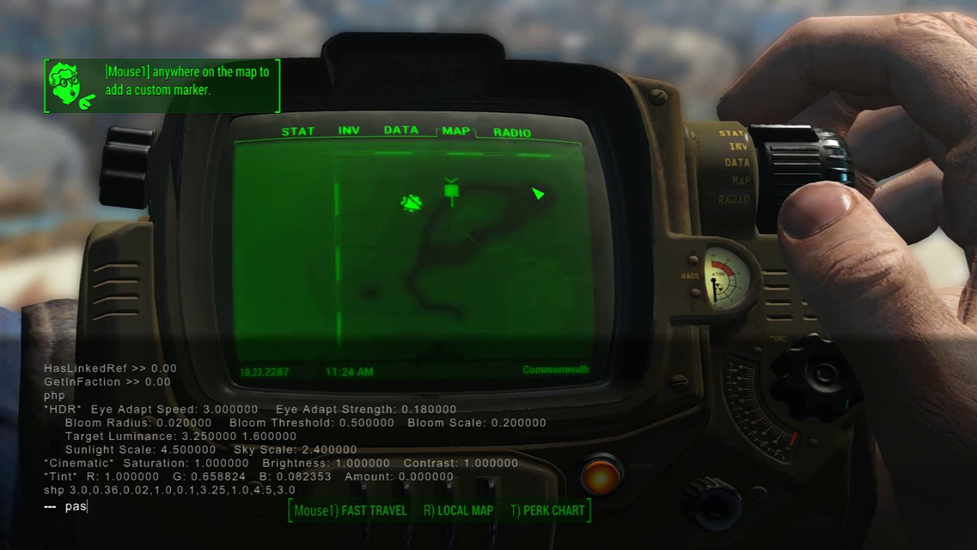
{"action": "type", "text": "stime 12"}
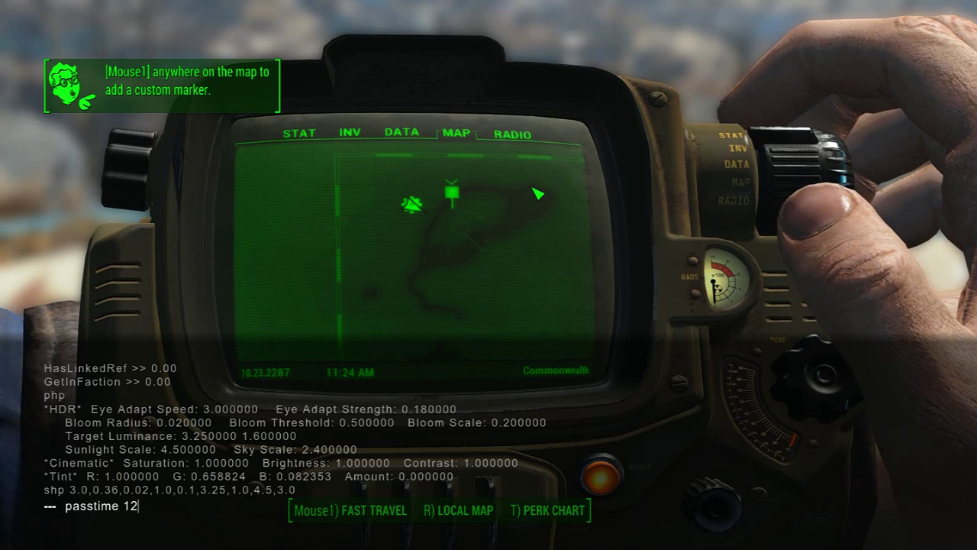
{"action": "key", "text": "Return"}
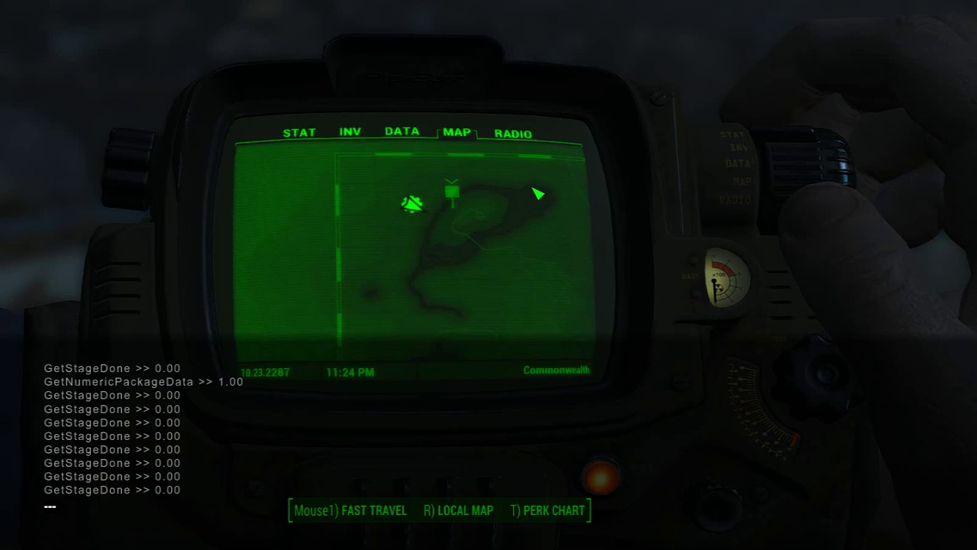
{"action": "key", "text": "grave"}
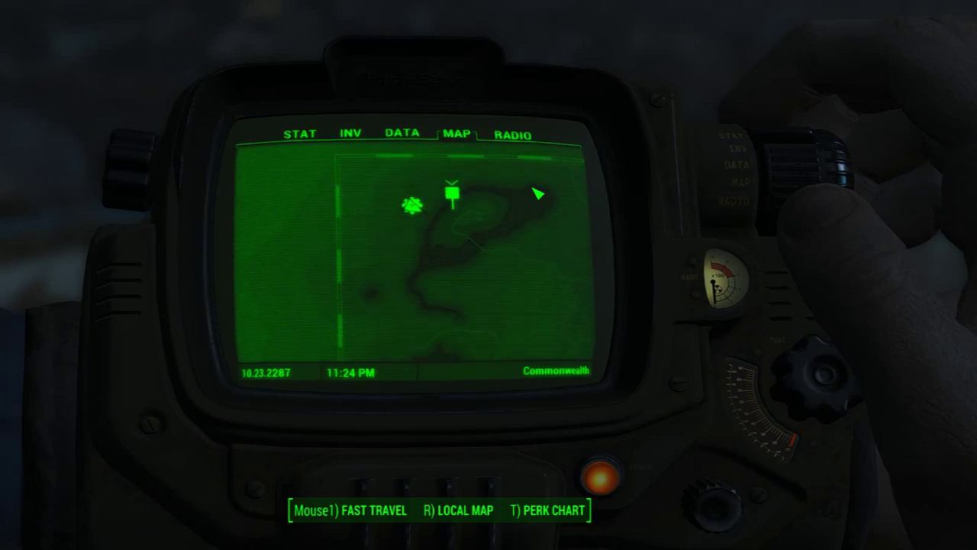
{"action": "key", "text": "Tab"}
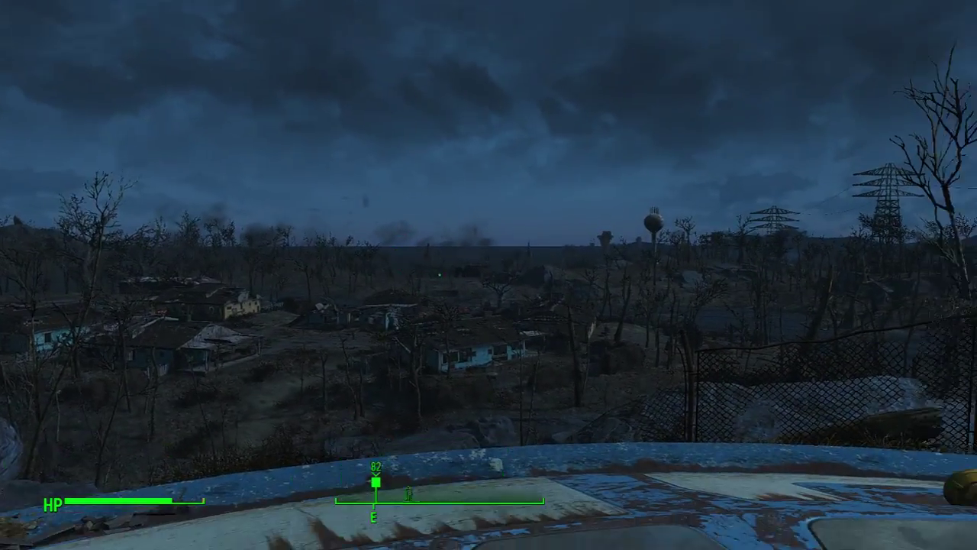
Force the CommonwealthRain weather with the console command fw 1ca7e4
{"action": "key", "text": "r"}
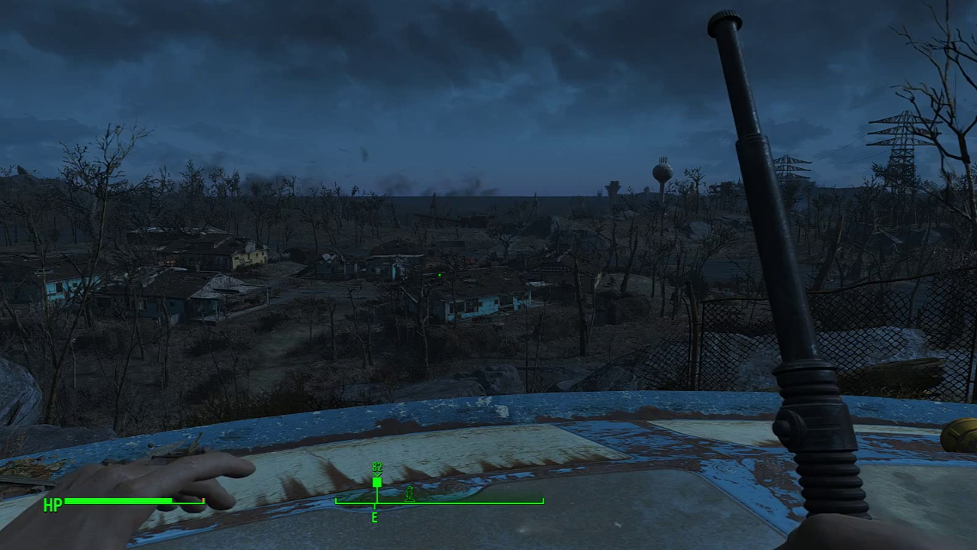
{"action": "key", "text": "r"}
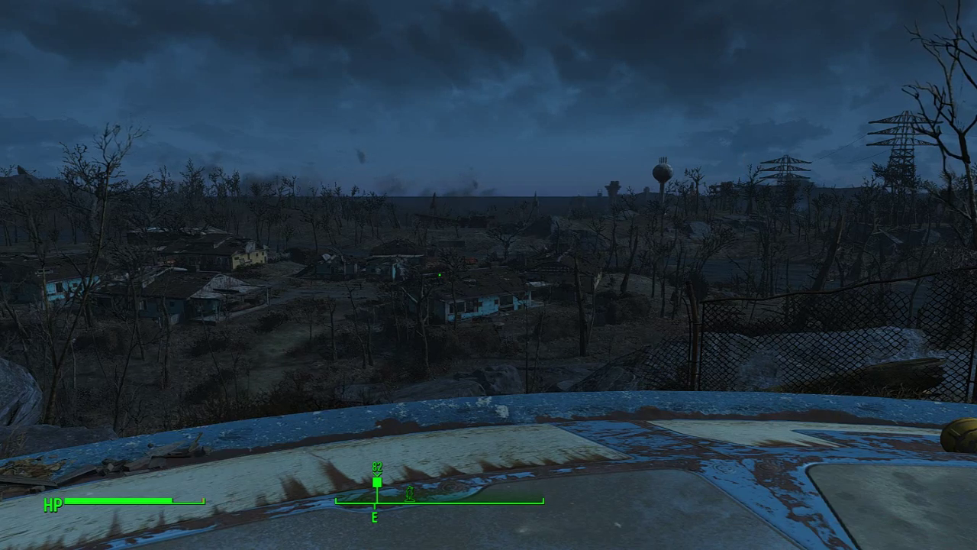
{"action": "key", "text": "grave"}
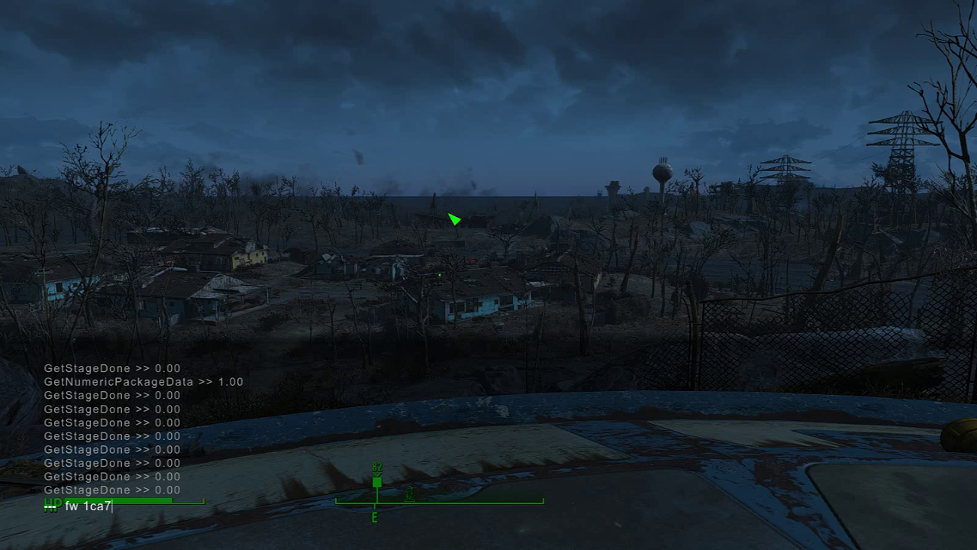
{"action": "key", "text": "Return"}
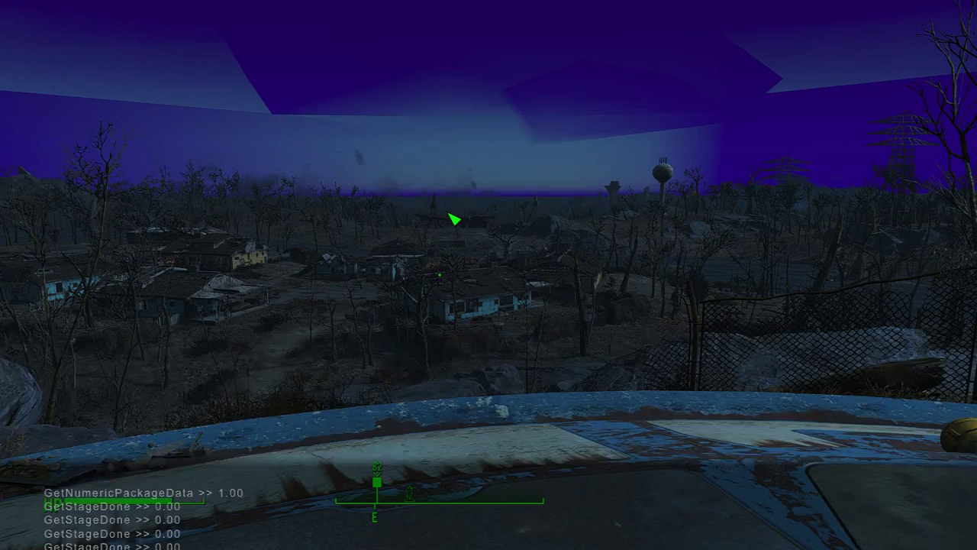
{"action": "key", "text": "grave"}
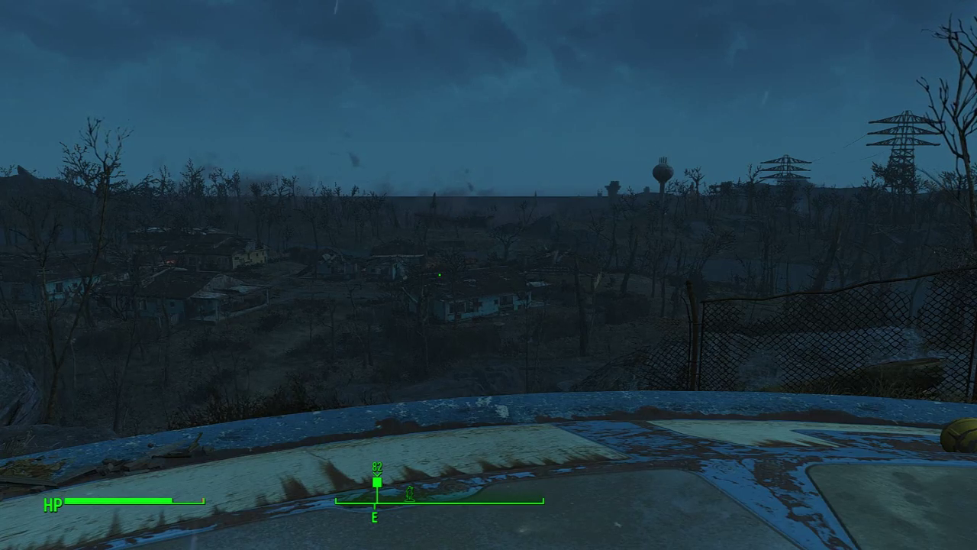
Rework the earlier HDR console command for the rainy night and apply shp 3.0,0.36,0.02,1.0,0.1,1.0,1.0,1.0,1.0
{"action": "key", "text": "grave"}
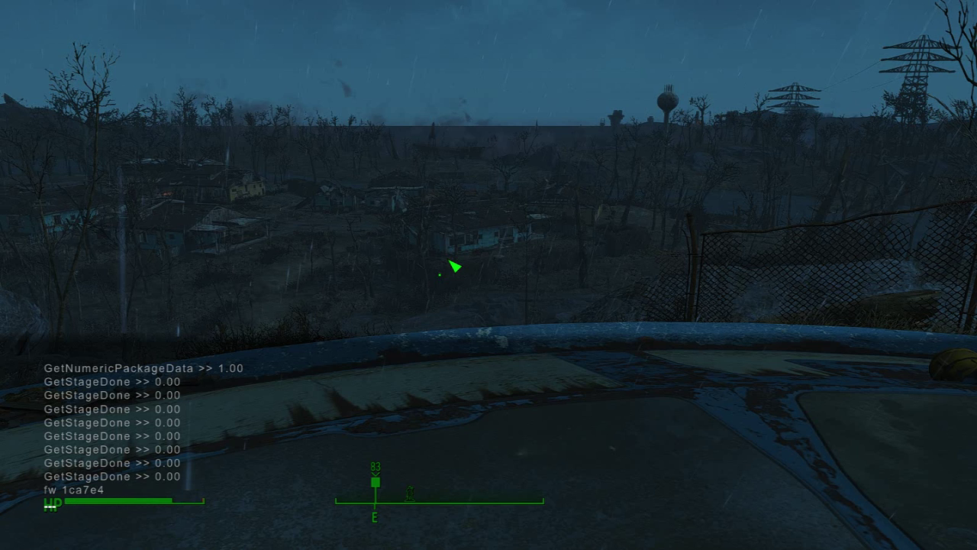
{"action": "type", "text": "shp"}
{"action": "key", "text": "Return"}
{"action": "key", "text": "Up"}
{"action": "key", "text": "Up"}
{"action": "key", "text": "Up"}
{"action": "key", "text": "Up"}
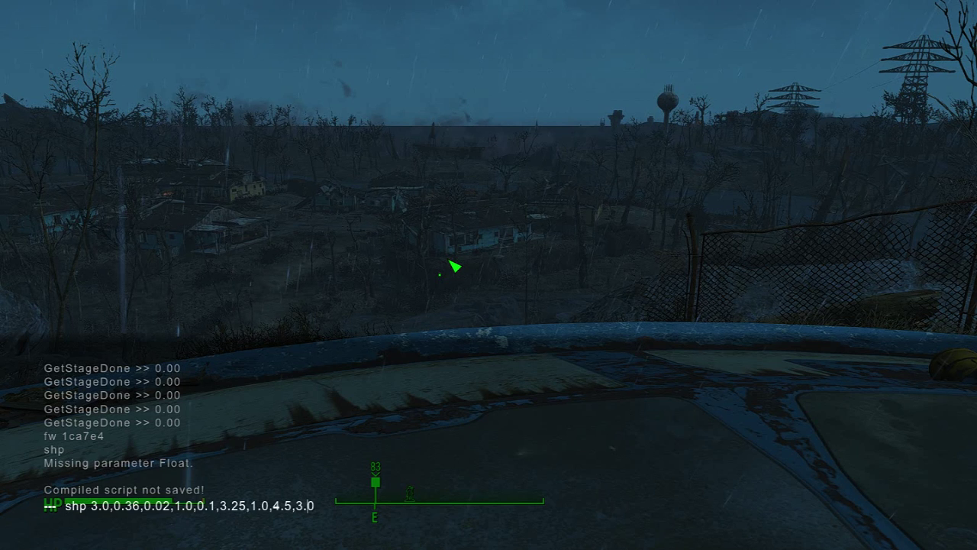
{"action": "key", "text": "BackSpace"}
{"action": "key", "text": "BackSpace"}
{"action": "key", "text": "BackSpace"}
{"action": "type", "text": "1.0"}
{"action": "key", "text": "BackSpace"}
{"action": "type", "text": "1"}
{"action": "key", "text": "BackSpace"}
{"action": "key", "text": "BackSpace"}
{"action": "key", "text": "BackSpace"}
{"action": "key", "text": "BackSpace"}
{"action": "type", "text": "1.0"}
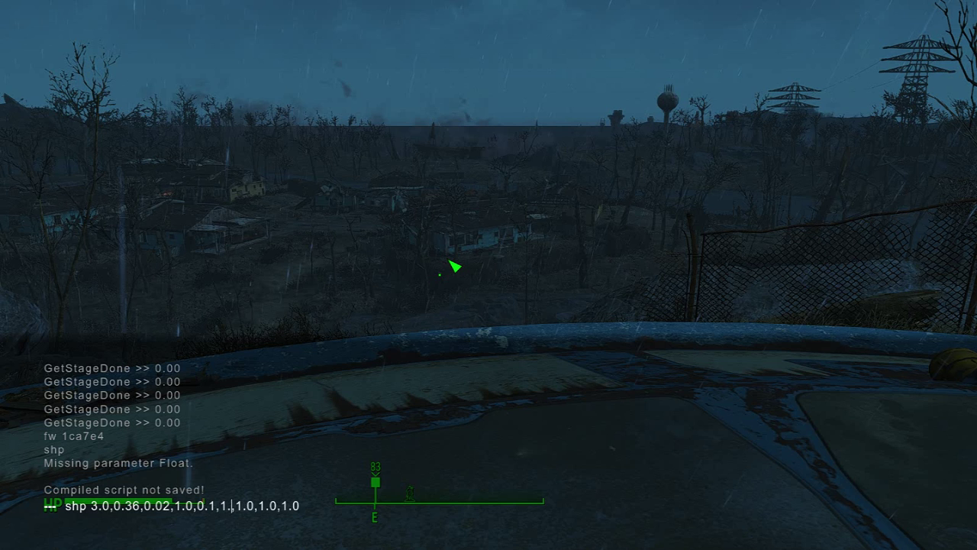
{"action": "key", "text": "Return"}
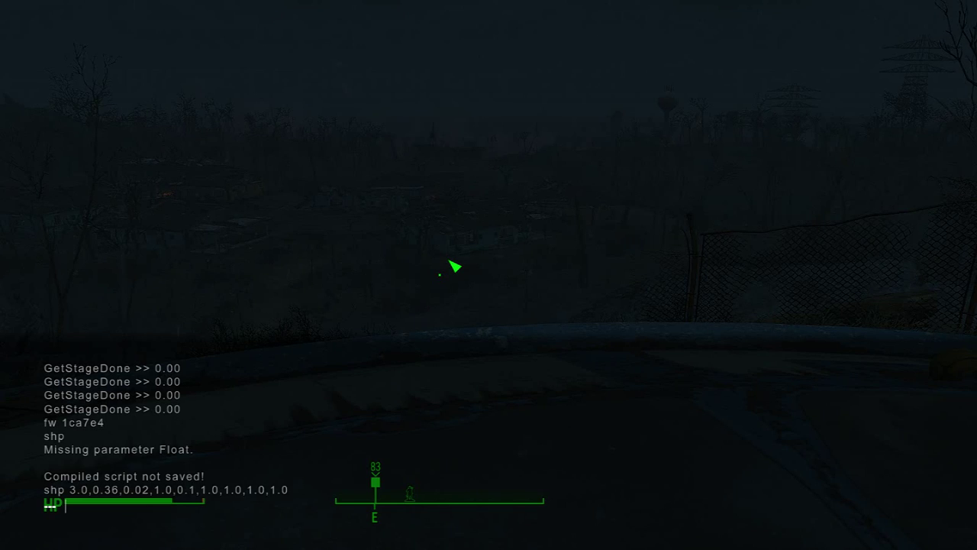
{"action": "key", "text": "grave"}
Switch back to FO4Edit and copy the CW_RainNIGHT_MAY12 image space as an override into my mod.esp
{"action": "key", "text": "alt+Tab"}
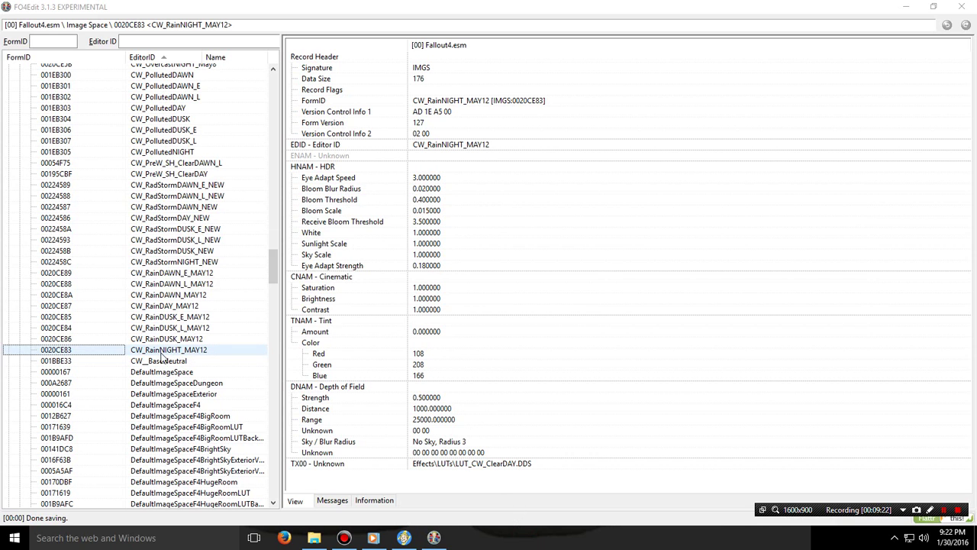
{"action": "right_click", "coordinate": [65, 353]}
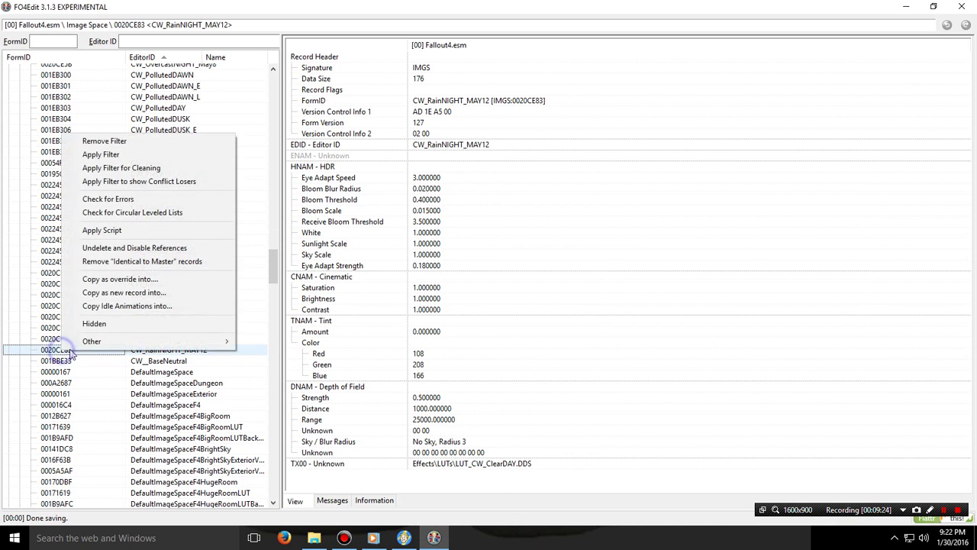
{"action": "left_click", "coordinate": [120, 279]}
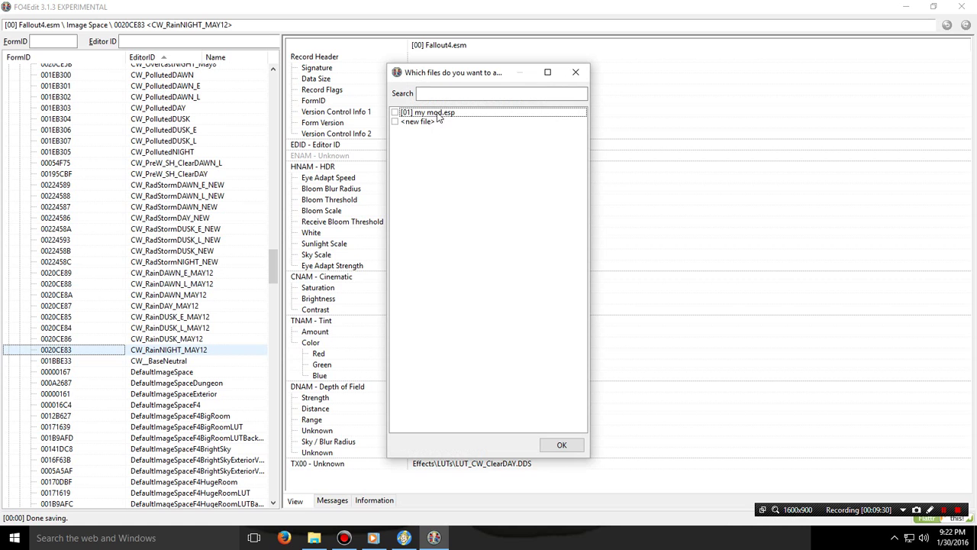
{"action": "left_click", "coordinate": [396, 113]}
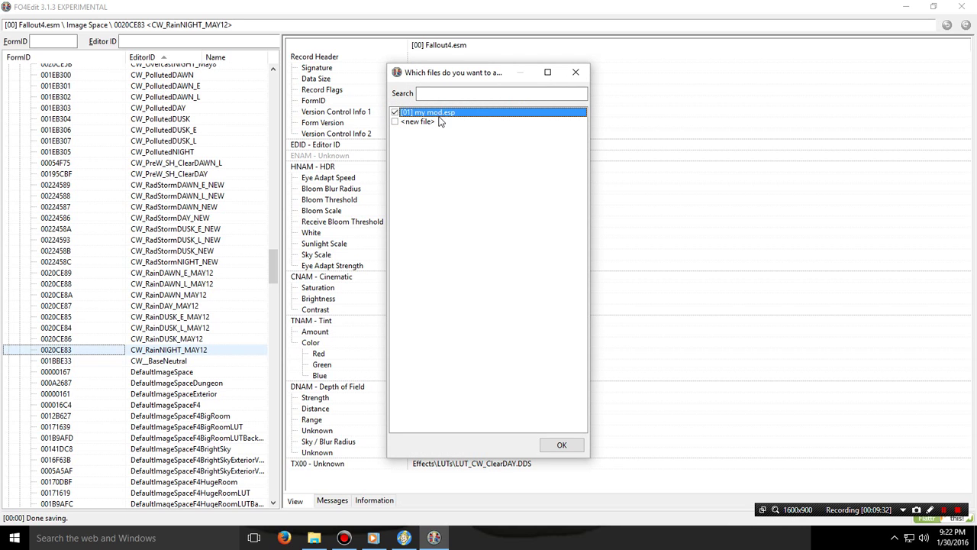
{"action": "left_click", "coordinate": [560, 445]}
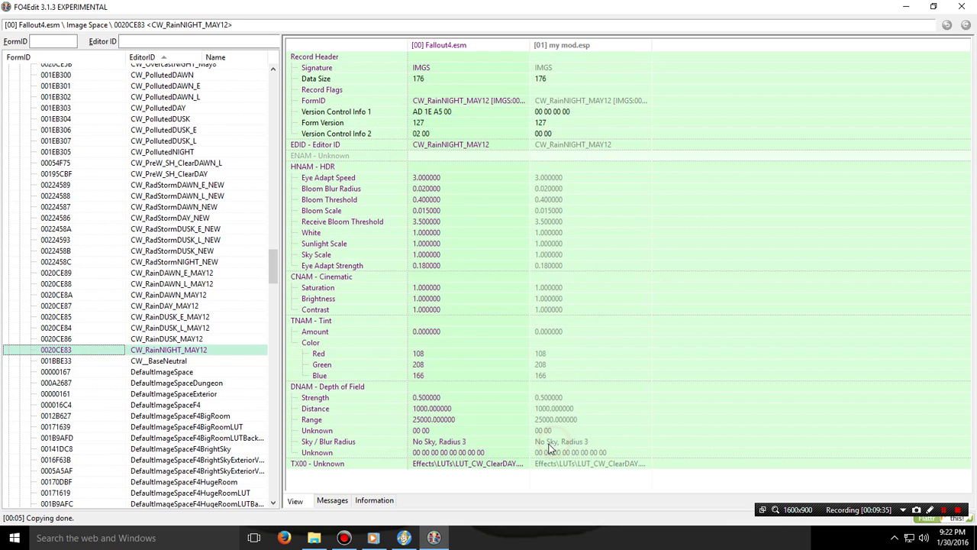
Set the Receive Bloom Threshold of CW_RainNIGHT_MAY12 in my mod.esp to 1.0 and save the plugin
{"action": "right_click", "coordinate": [551, 267]}
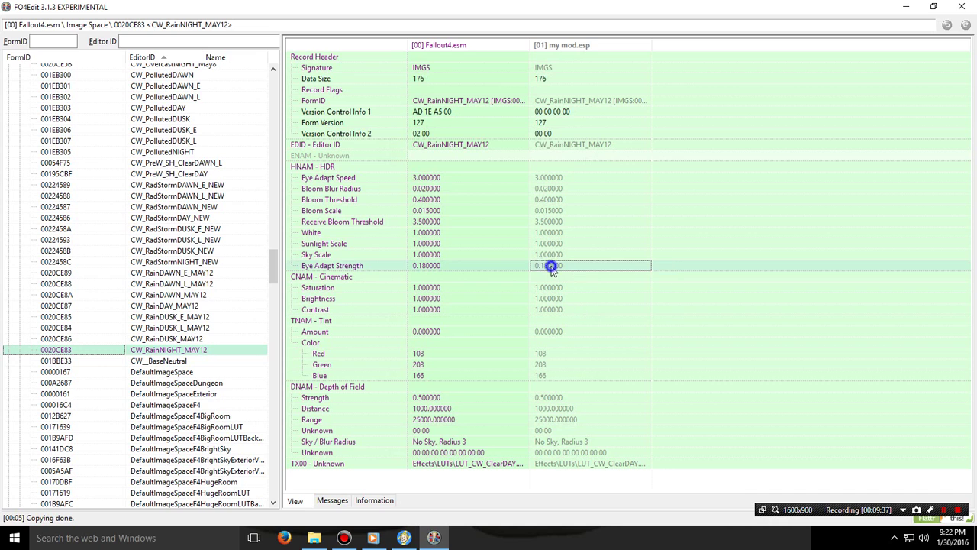
{"action": "right_click", "coordinate": [547, 221]}
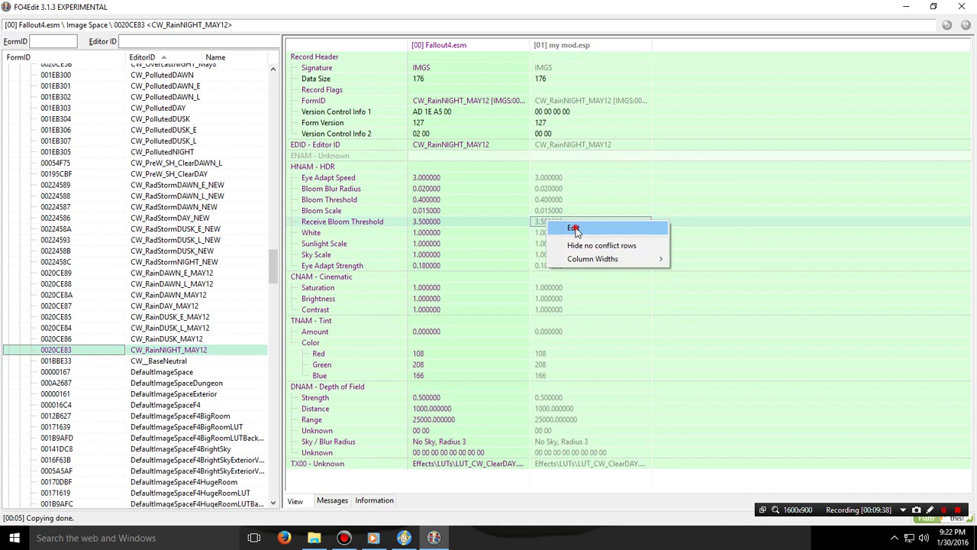
{"action": "left_click", "coordinate": [575, 227]}
{"action": "left_click_drag", "start_coordinate": [441, 263], "coordinate": [410, 265]}
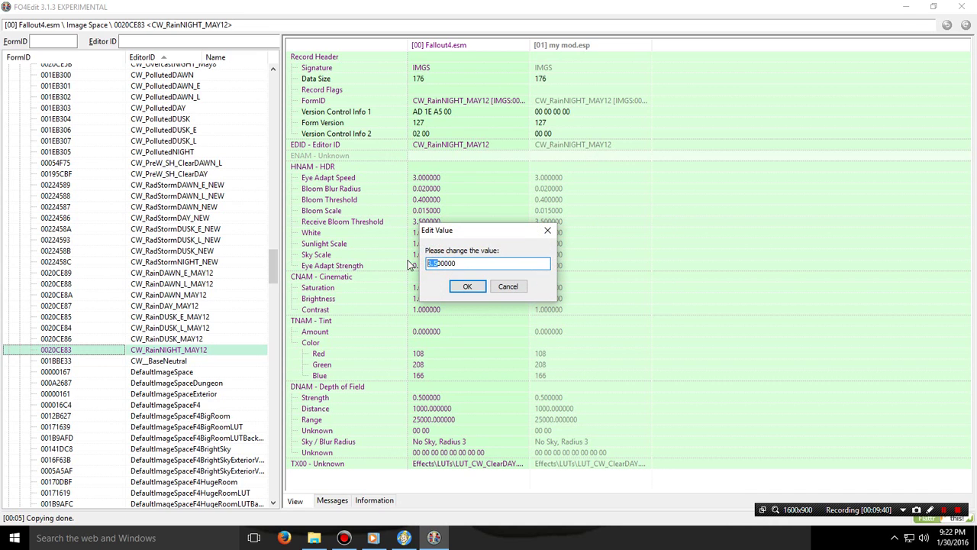
{"action": "type", "text": "1."}
{"action": "left_click", "coordinate": [467, 287]}
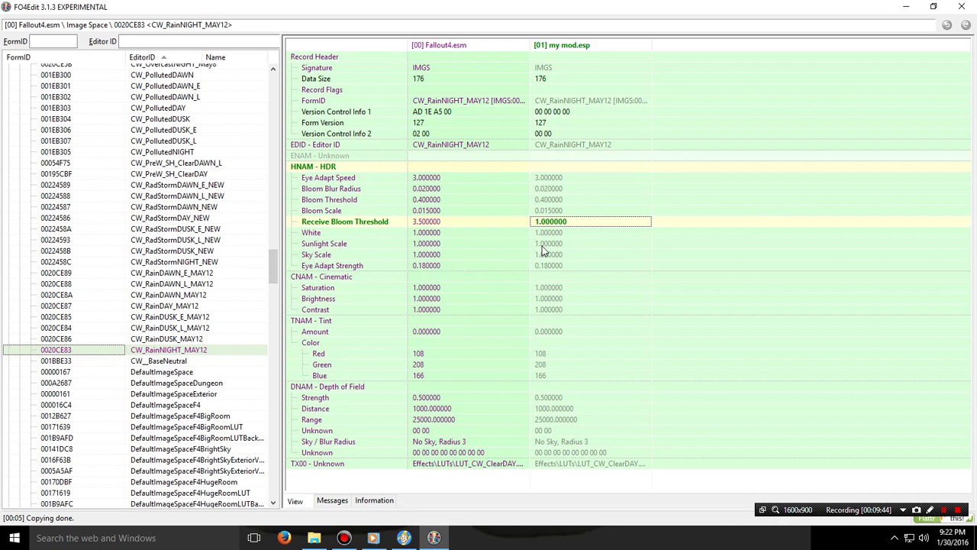
{"action": "key", "text": "ctrl+s"}
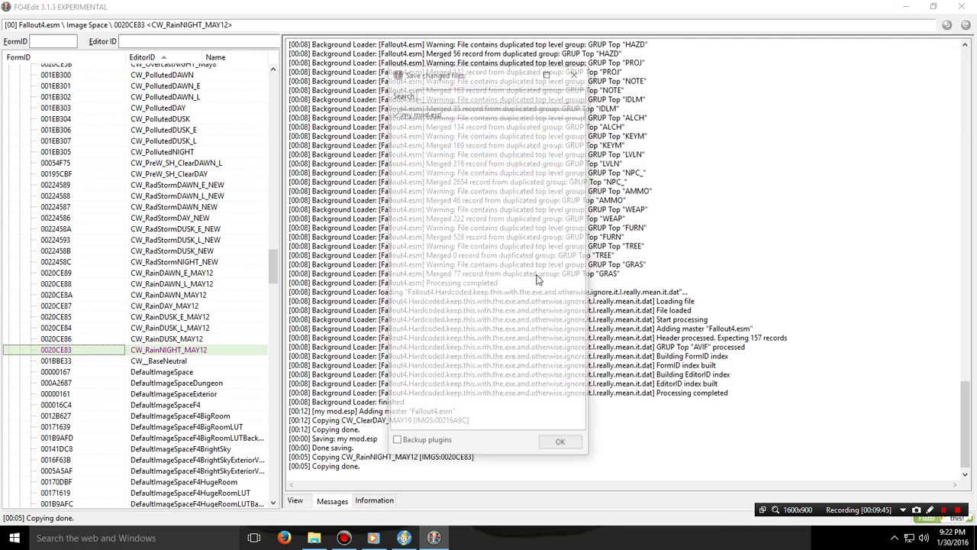
{"action": "left_click", "coordinate": [565, 446]}
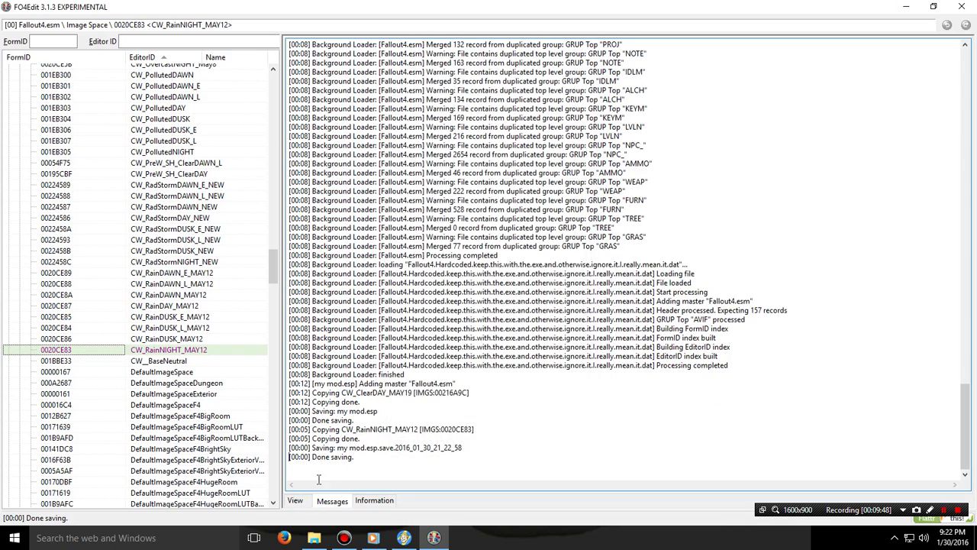
Close FO4Edit, the FO4edit folder window and the running Fallout 4 game
{"action": "left_click", "coordinate": [946, 26]}
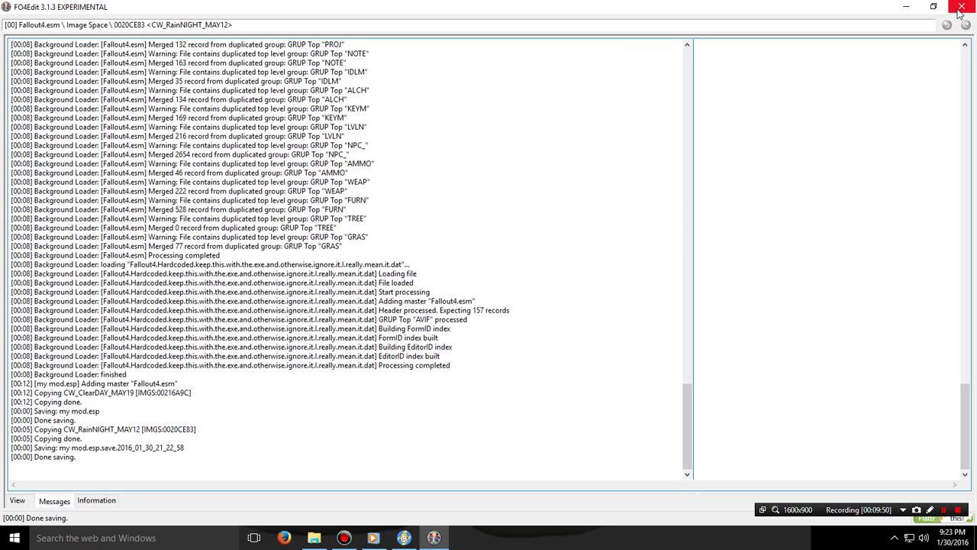
{"action": "left_click", "coordinate": [778, 172]}
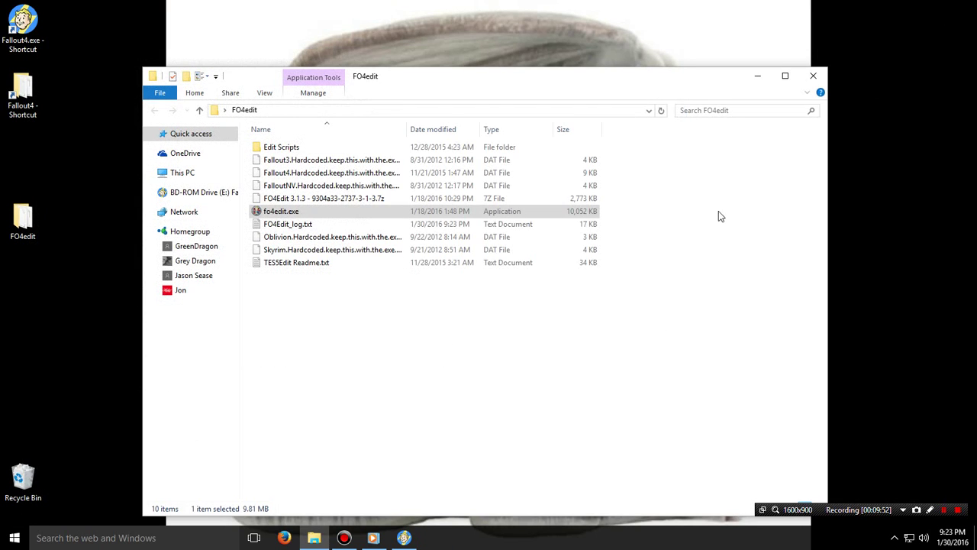
{"action": "left_click", "coordinate": [814, 76]}
{"action": "right_click", "coordinate": [404, 537]}
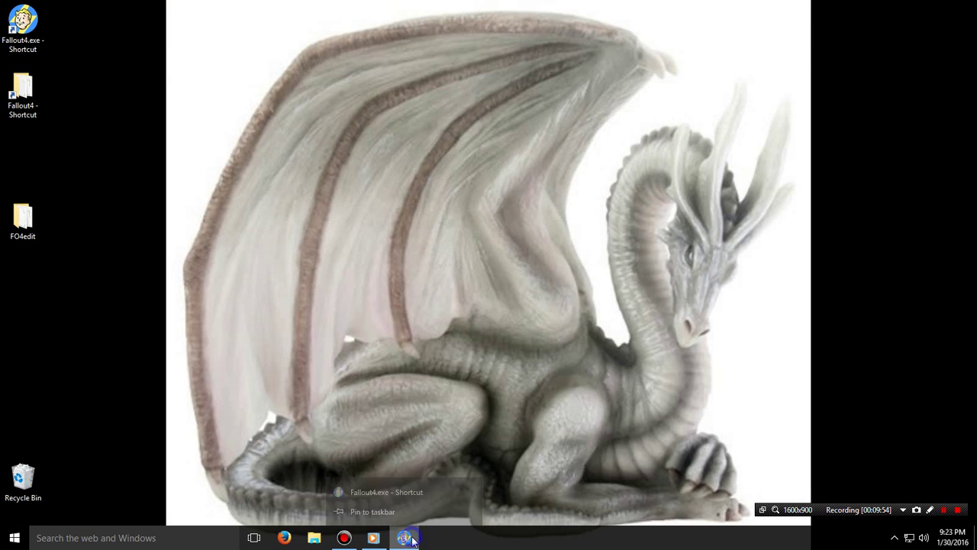
{"action": "left_click", "coordinate": [370, 511]}
{"action": "left_click", "coordinate": [280, 331]}
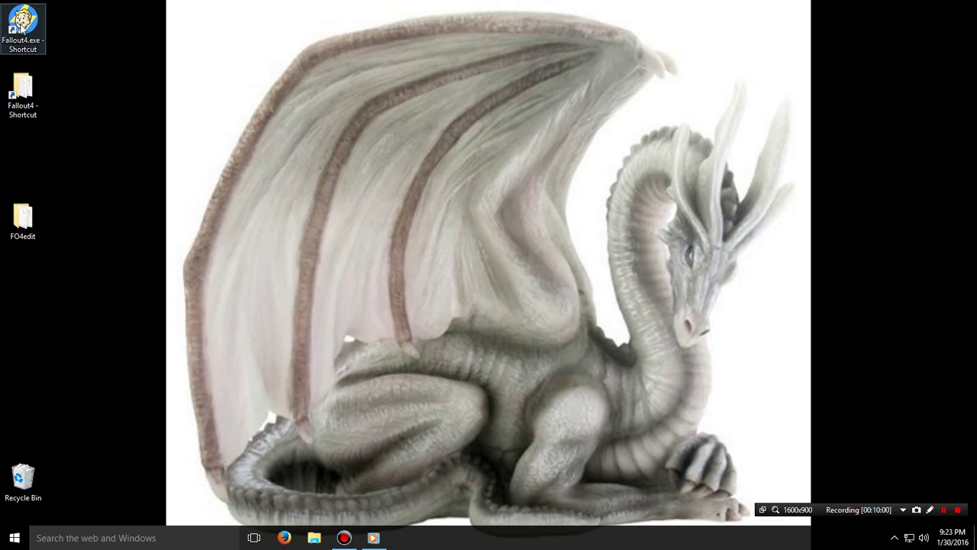
Open the file location of the Fallout4.exe shortcut and go into its Data folder to locate my mod.esp
{"action": "right_click", "coordinate": [23, 21]}
{"action": "left_click", "coordinate": [88, 40]}
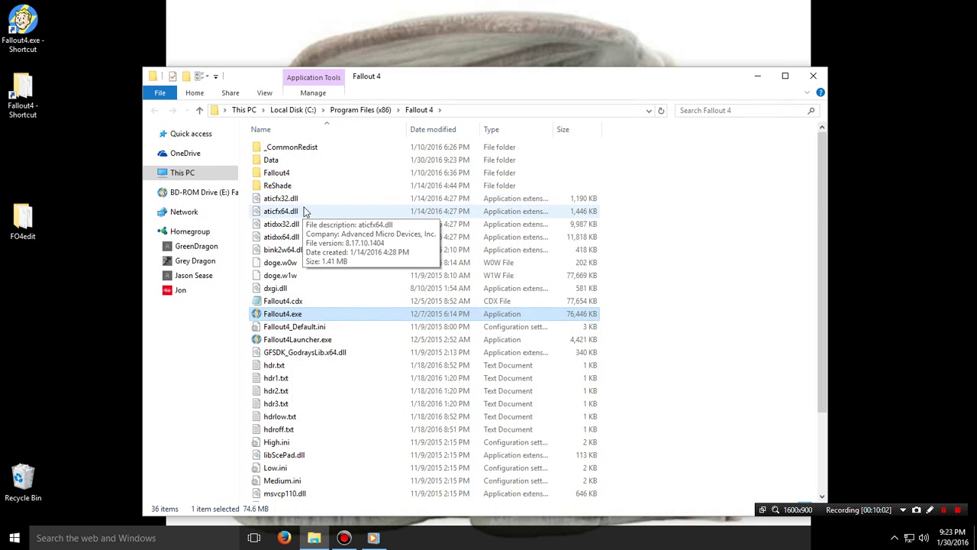
{"action": "left_click", "coordinate": [283, 162]}
{"action": "double_click", "coordinate": [282, 161]}
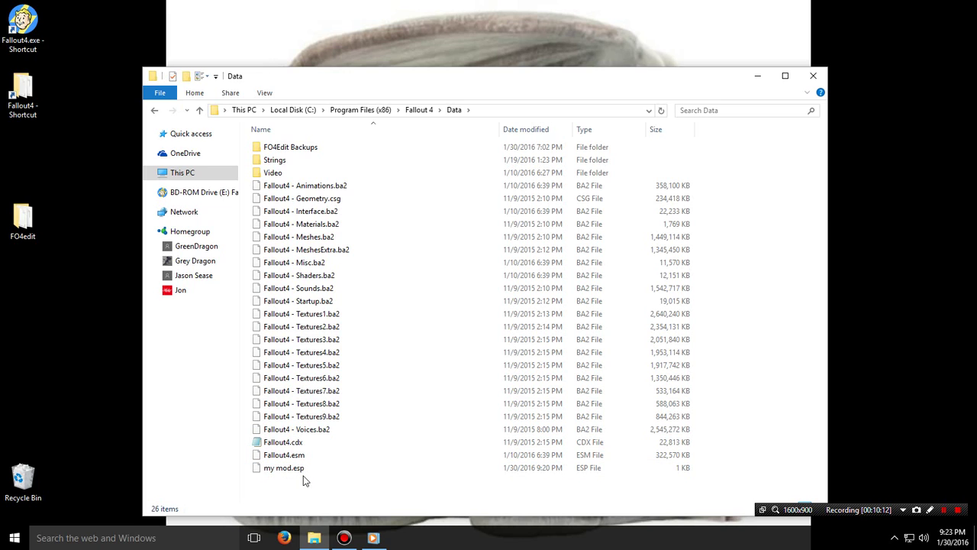
{"action": "left_click_drag", "start_coordinate": [450, 77], "coordinate": [502, 35]}
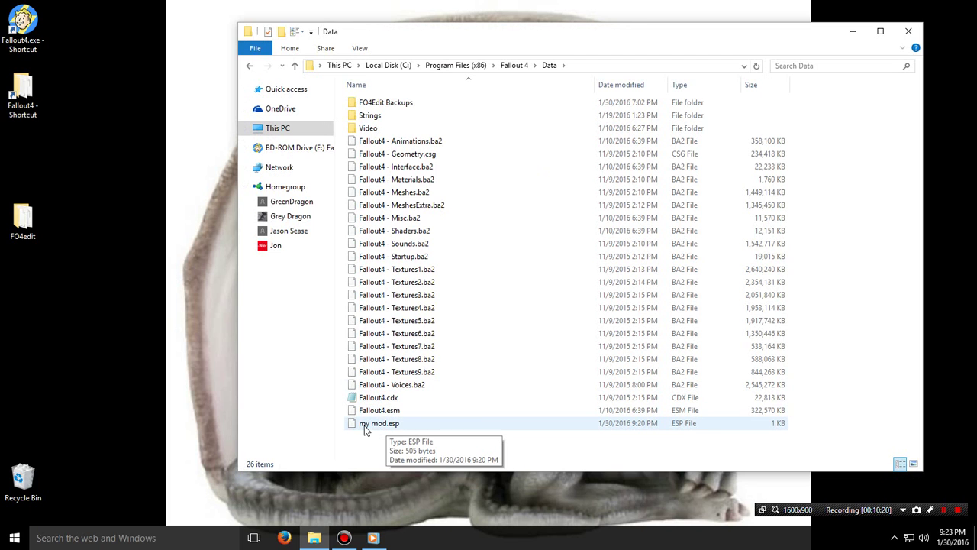
Open plugins.txt from the Fallout4 folder in AppData\Local and arrange it beside the game's Data folder listing
{"action": "left_click", "coordinate": [21, 90]}
{"action": "double_click", "coordinate": [21, 89]}
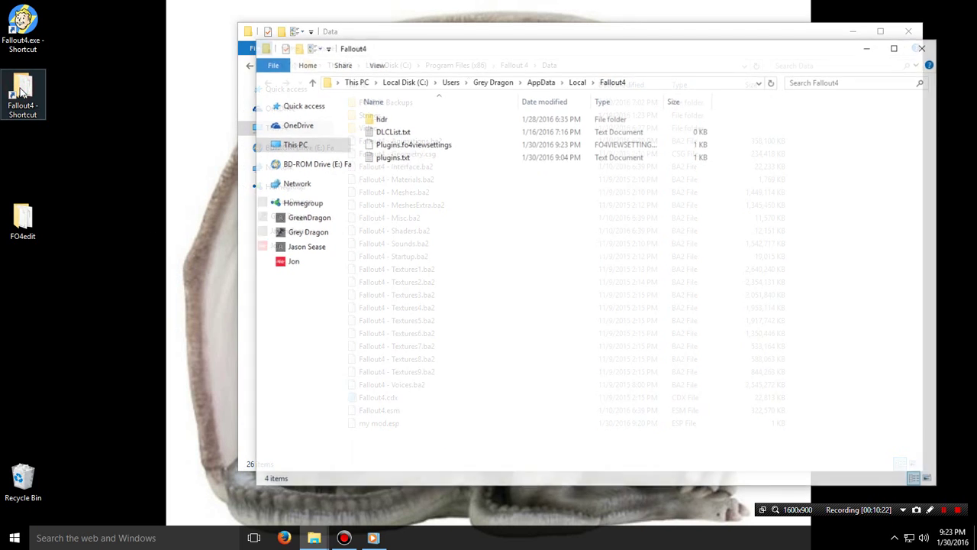
{"action": "left_click_drag", "start_coordinate": [432, 51], "coordinate": [376, 36]}
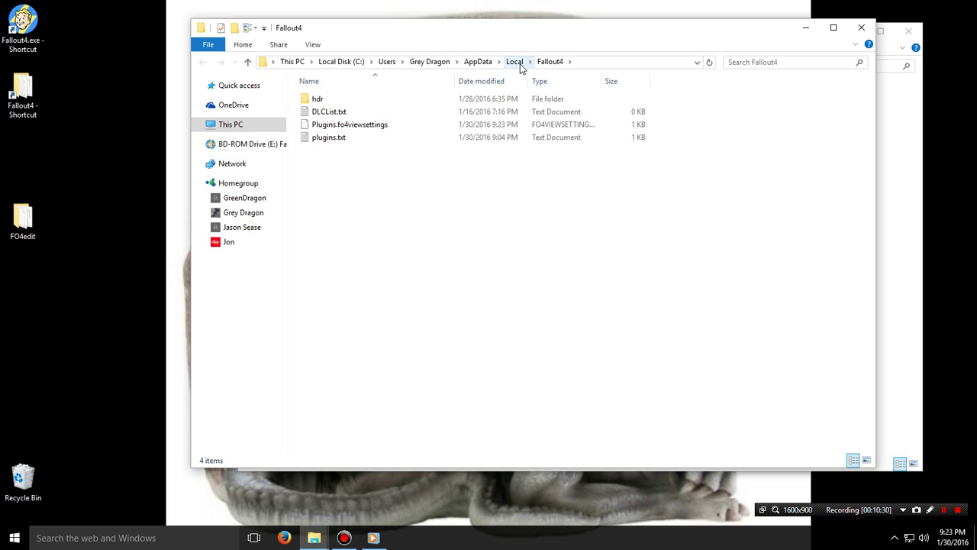
{"action": "left_click", "coordinate": [327, 142]}
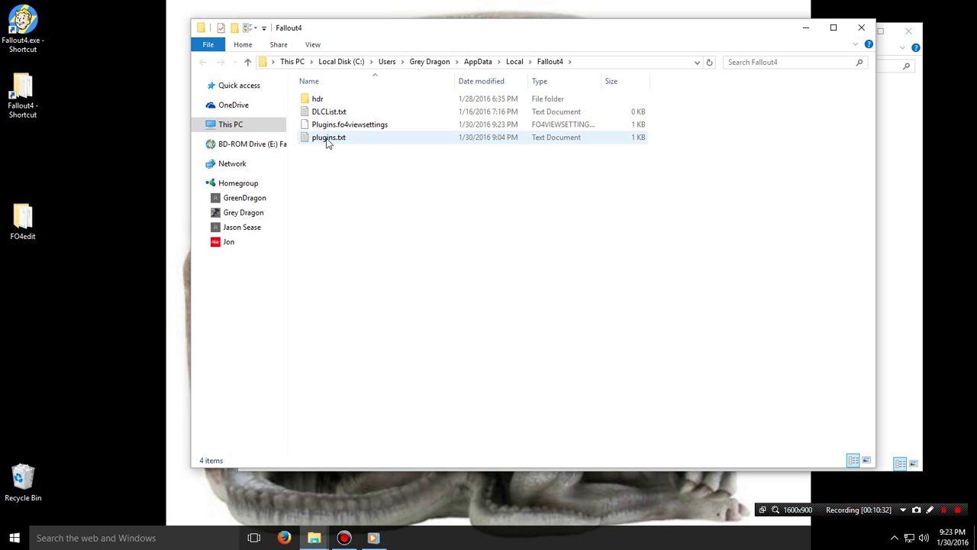
{"action": "double_click", "coordinate": [321, 142]}
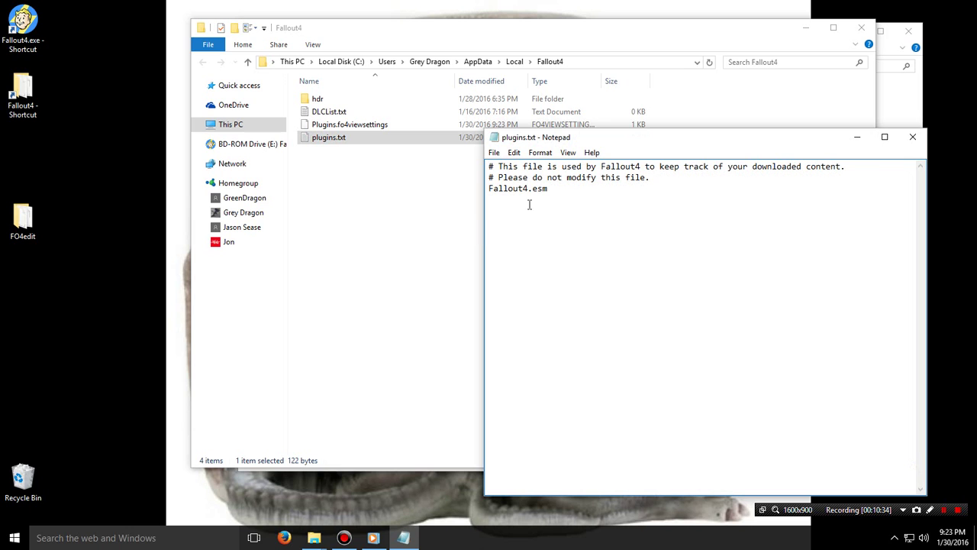
{"action": "left_click_drag", "start_coordinate": [669, 143], "coordinate": [606, 157]}
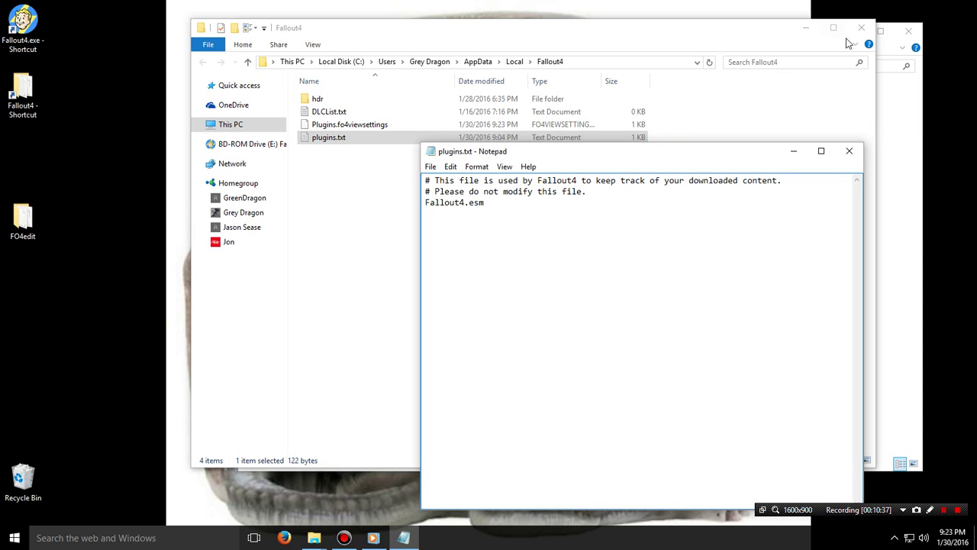
{"action": "left_click", "coordinate": [808, 29]}
{"action": "left_click_drag", "start_coordinate": [659, 151], "coordinate": [710, 125]}
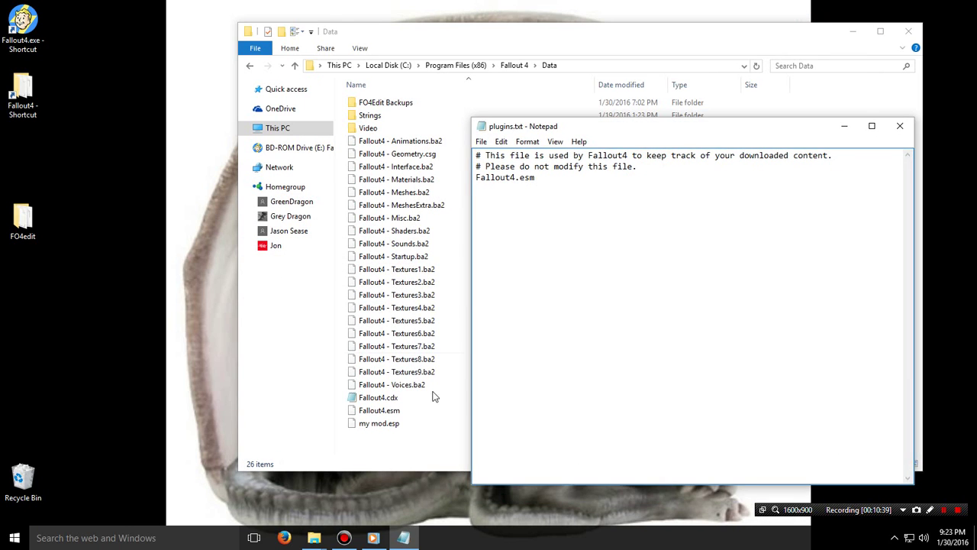
Add my mod.esp below Fallout4.esm in plugins.txt, save the file, and close it and the Data folder
{"action": "left_click", "coordinate": [536, 178]}
{"action": "left_click", "coordinate": [481, 142]}
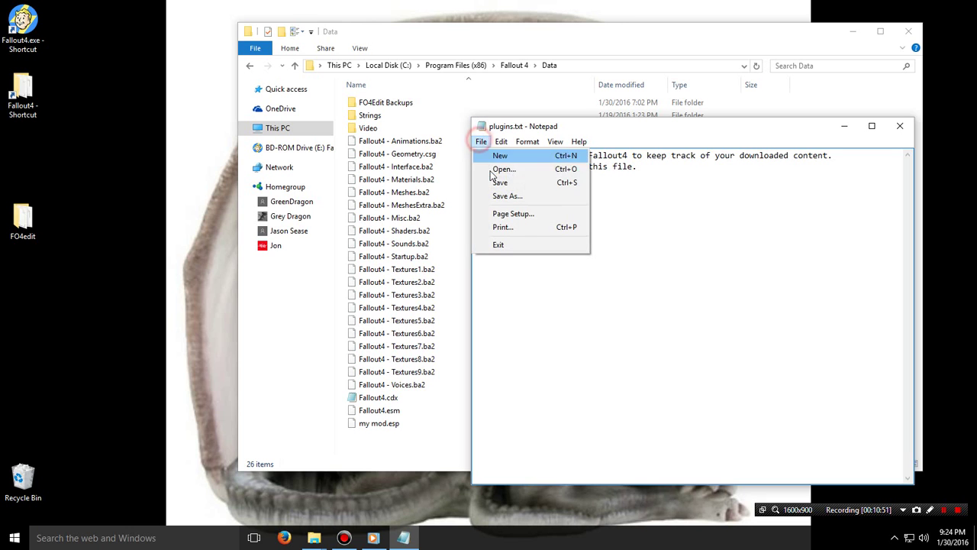
{"action": "left_click", "coordinate": [502, 181]}
{"action": "left_click", "coordinate": [900, 126]}
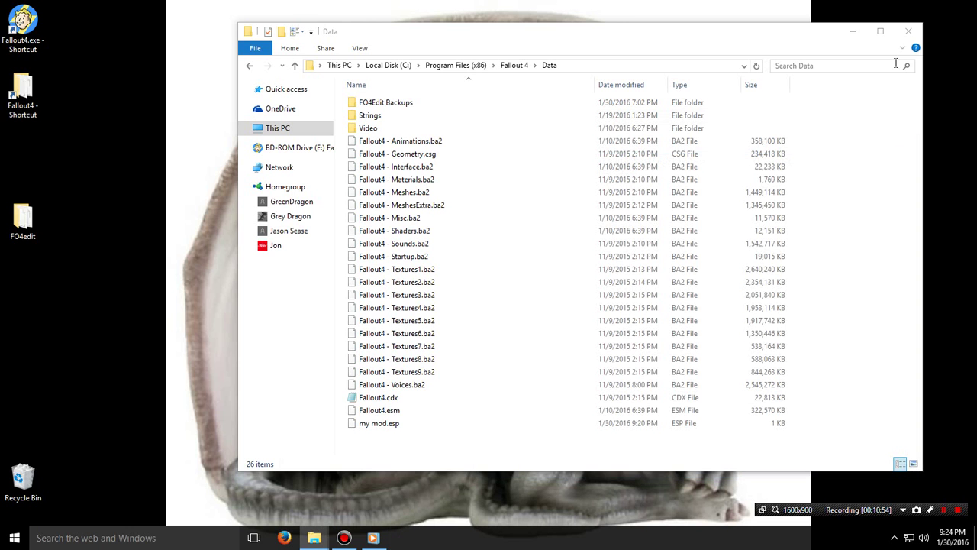
{"action": "left_click", "coordinate": [909, 31]}
Launch Fallout 4 and load the Commonwealth save with 3h 31m of play time
{"action": "double_click", "coordinate": [38, 27]}
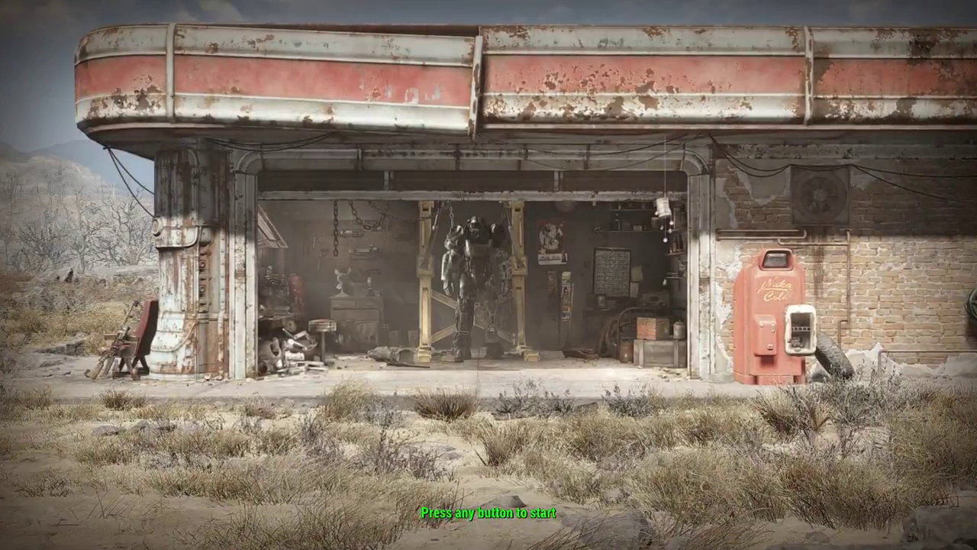
{"action": "left_click", "coordinate": [463, 351]}
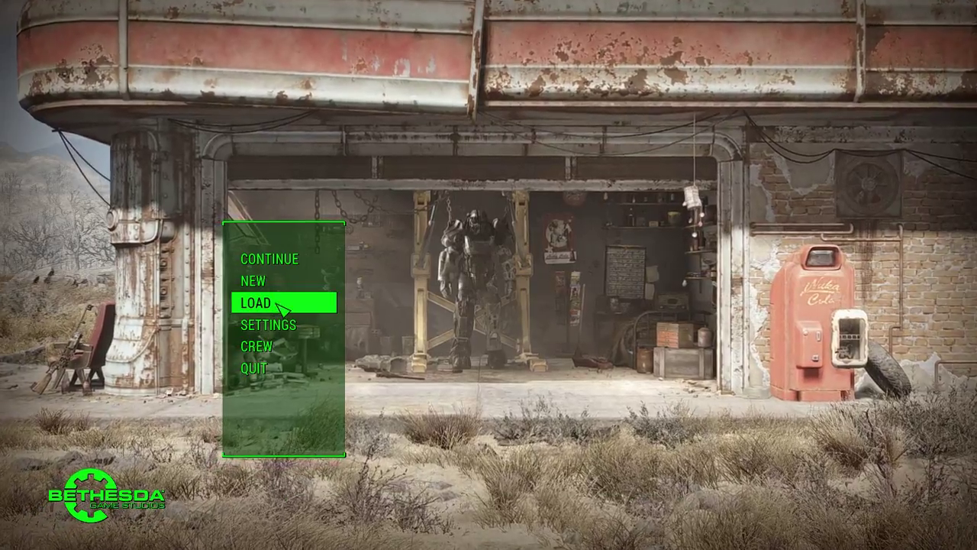
{"action": "left_click", "coordinate": [281, 304]}
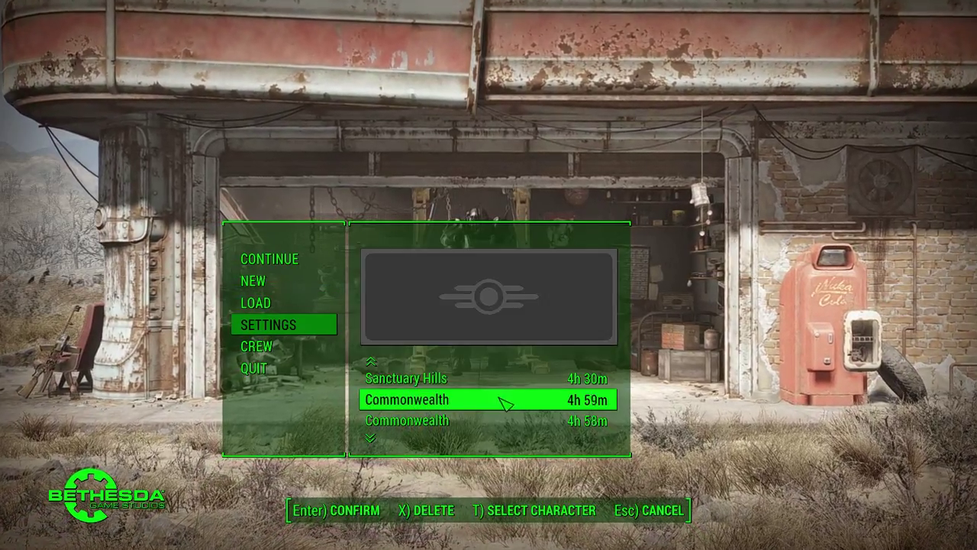
{"action": "scroll", "coordinate": [480, 399], "scroll_direction": "down", "scroll_amount": 5}
{"action": "scroll", "coordinate": [466, 418], "scroll_direction": "down", "scroll_amount": 2}
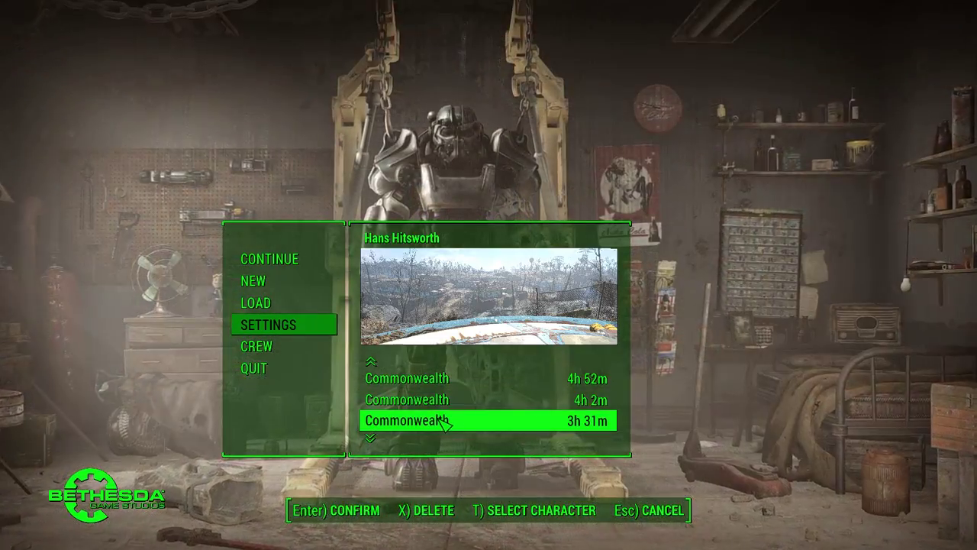
{"action": "left_click", "coordinate": [446, 423]}
{"action": "left_click", "coordinate": [462, 512]}
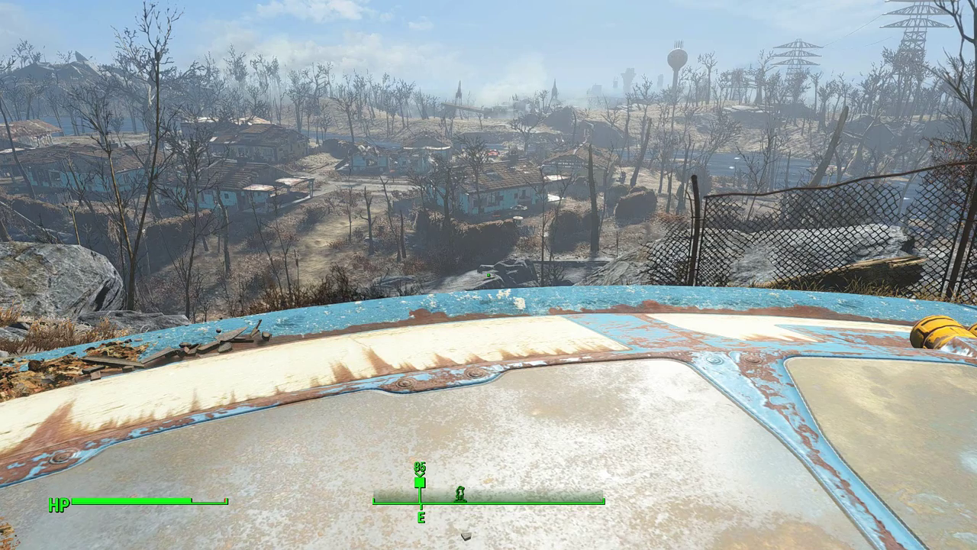
Print the clear-day HDR values in the game console with php
{"action": "key", "text": "Escape"}
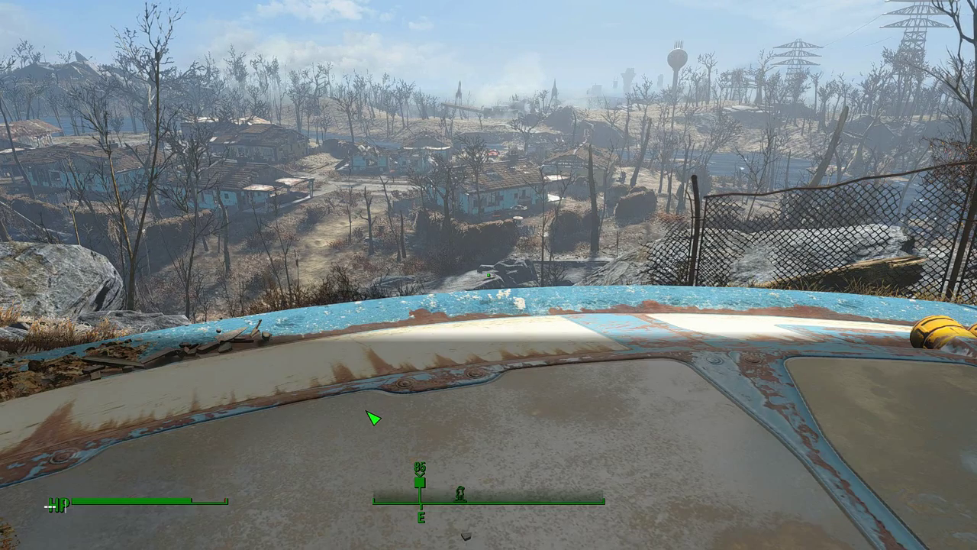
{"action": "key", "text": "Return"}
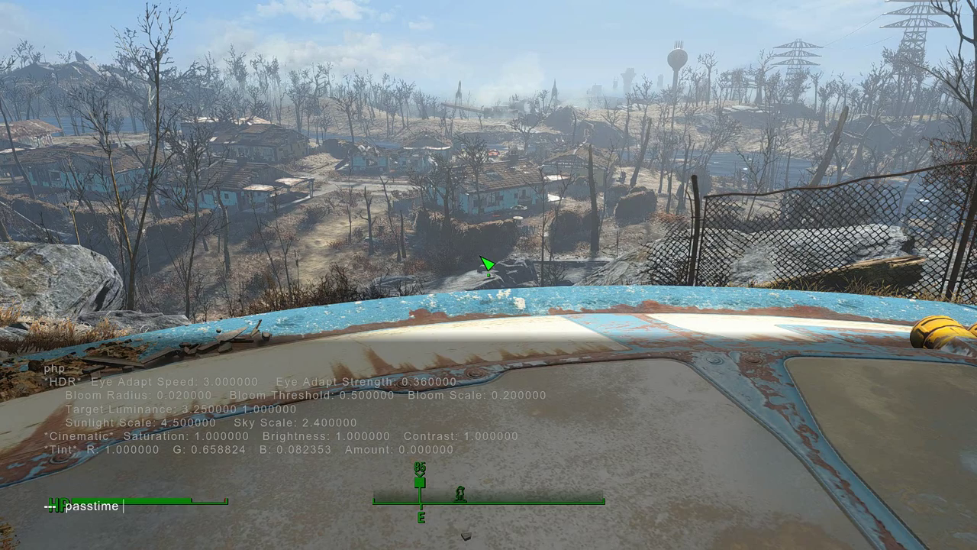
Advance the game to night with the passtime console command and check the time on the Pip-Boy
{"action": "key", "text": "Return"}
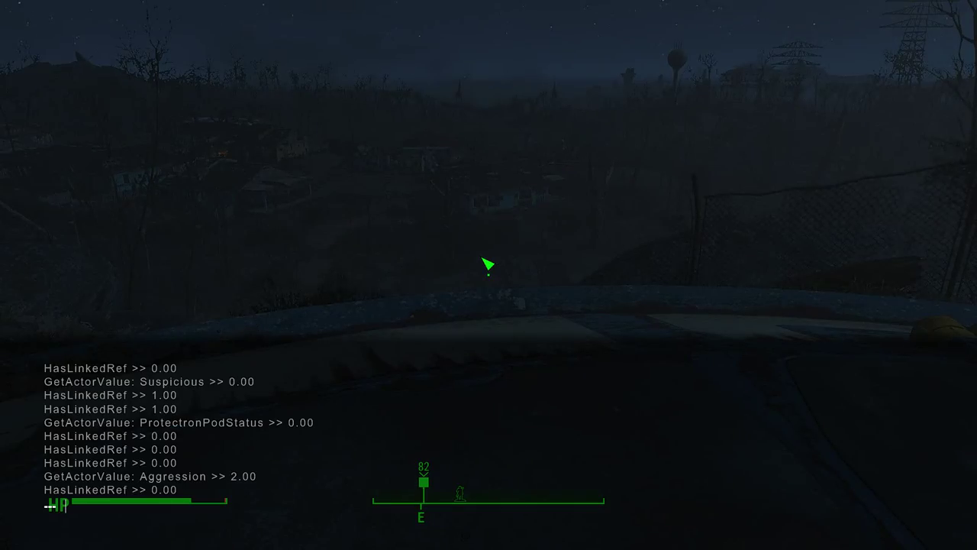
{"action": "key", "text": "grave"}
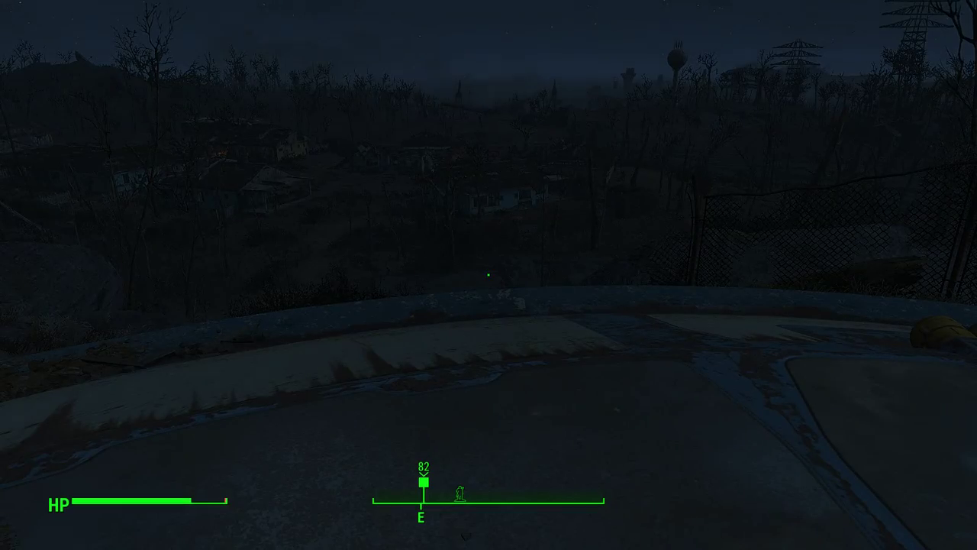
{"action": "key", "text": "Tab"}
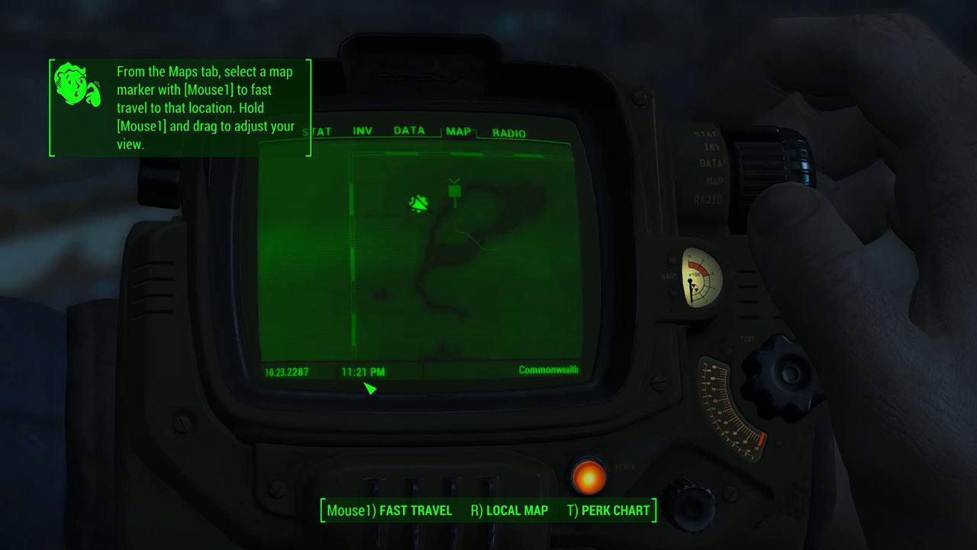
{"action": "key", "text": "Tab"}
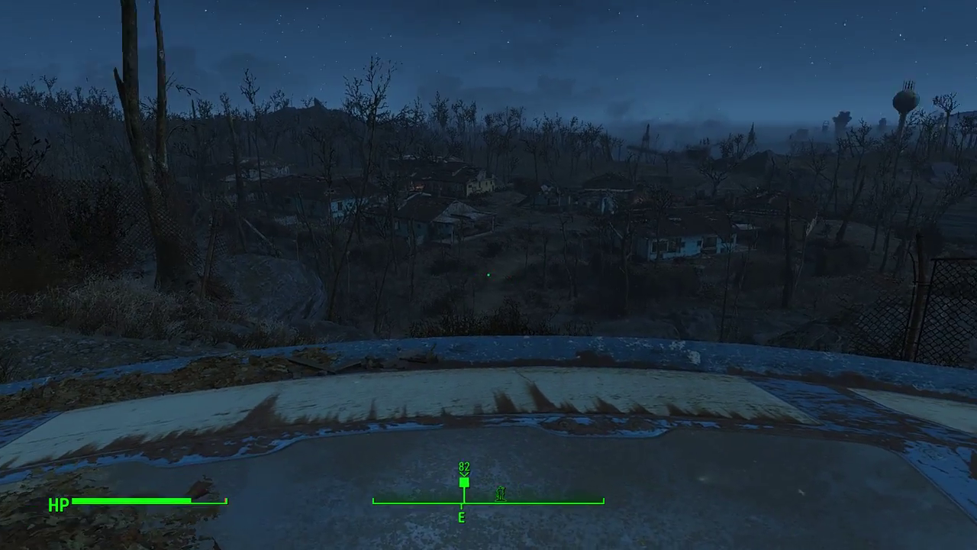
Force the rainy weather on the night scene with the console command fw 1ca7e4
{"action": "key", "text": "grave"}
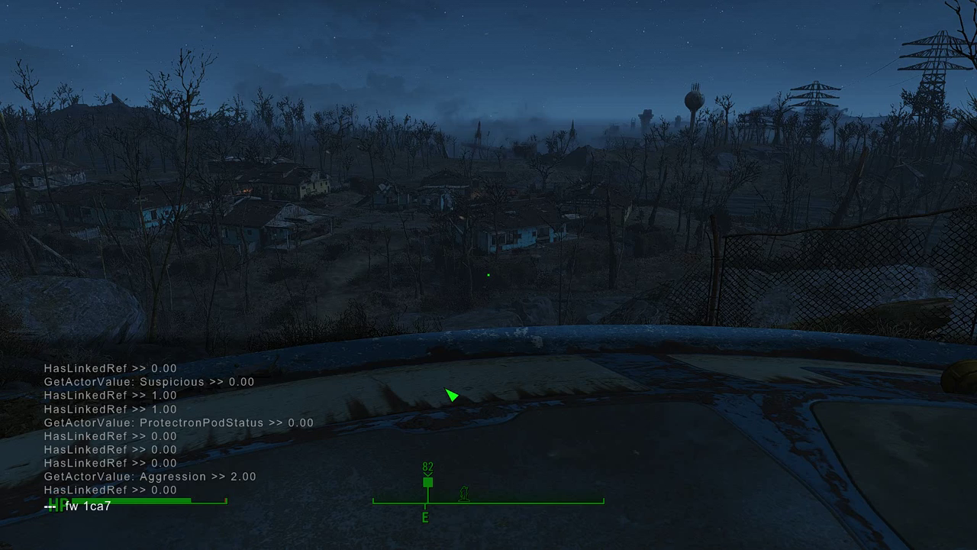
{"action": "key", "text": "Return"}
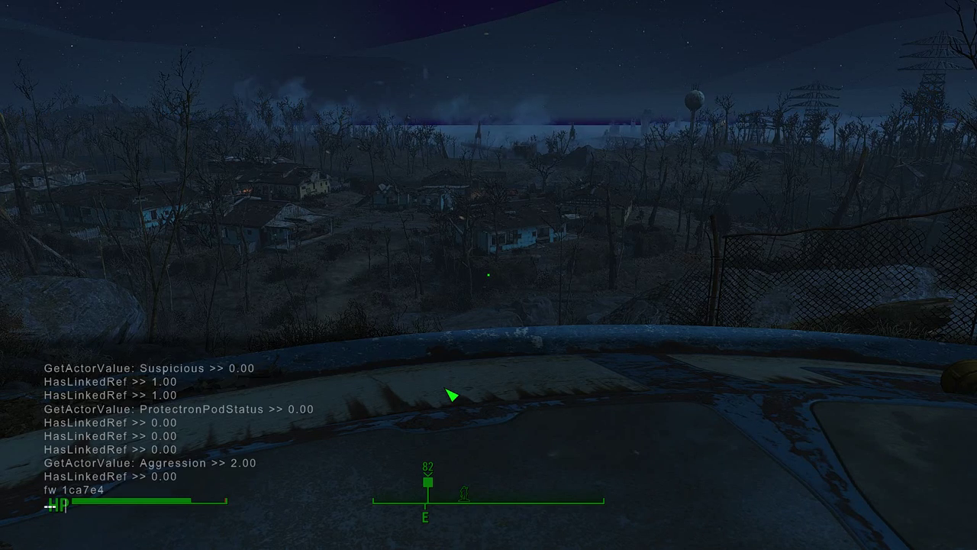
{"action": "key", "text": "grave"}
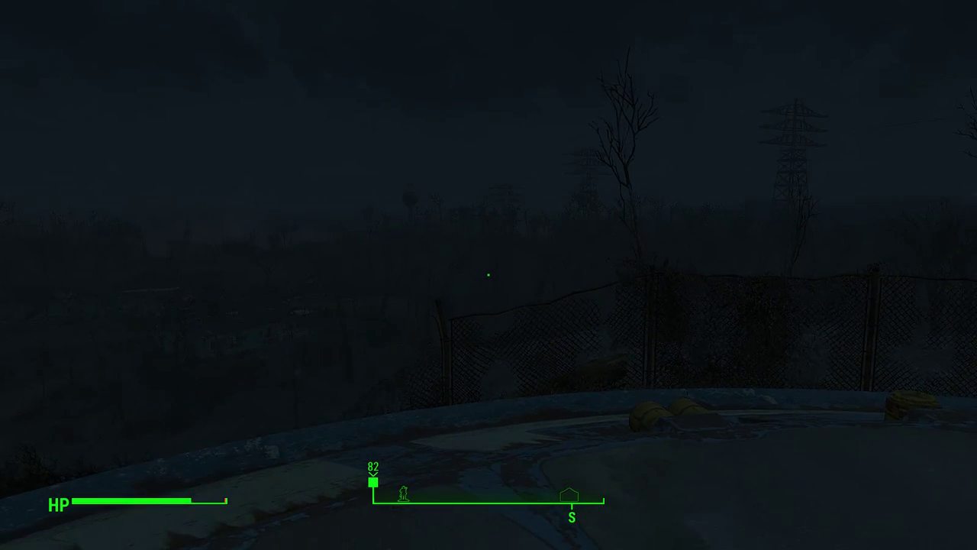
Print the rainy night's HDR values in the console with php to check the Bloom Threshold
{"action": "key", "text": "grave"}
{"action": "type", "text": "php"}
{"action": "key", "text": "Return"}
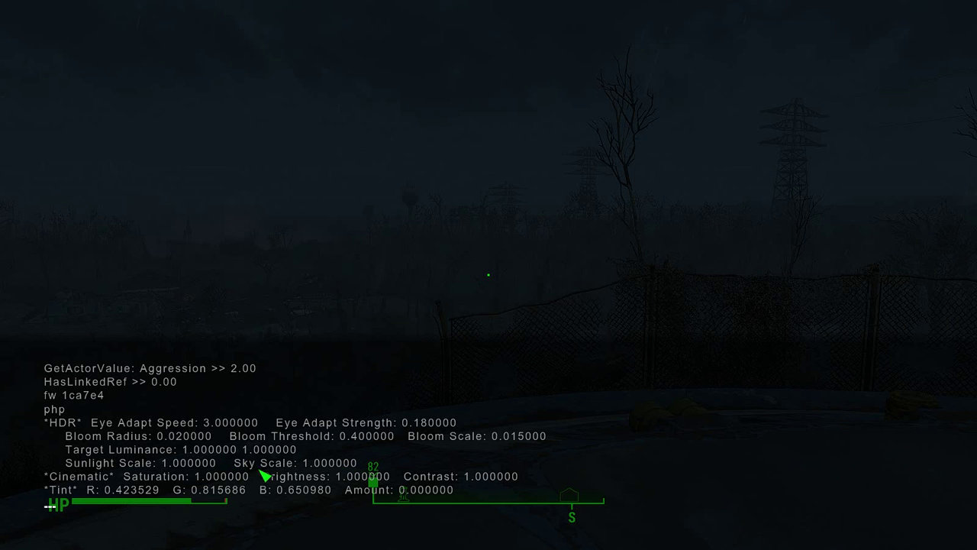
{"action": "key", "text": "grave"}
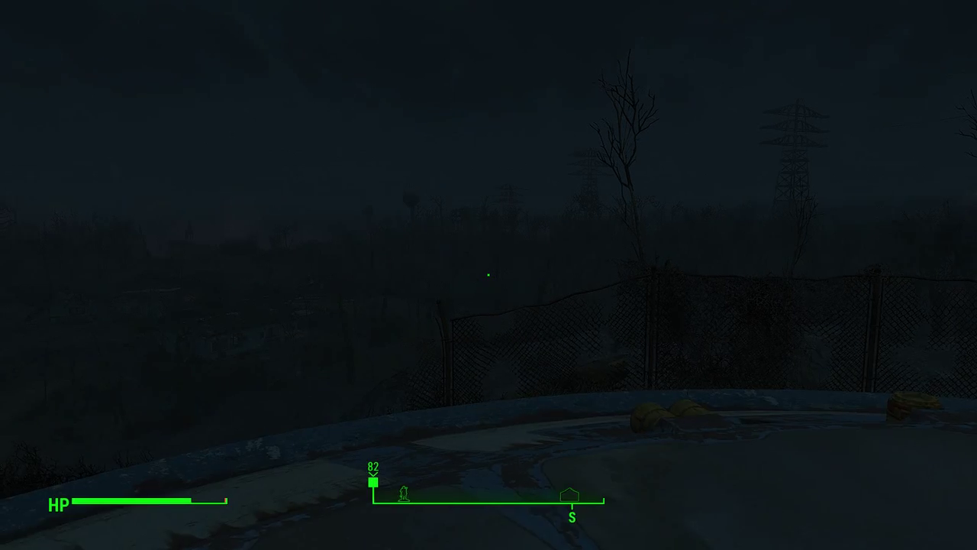